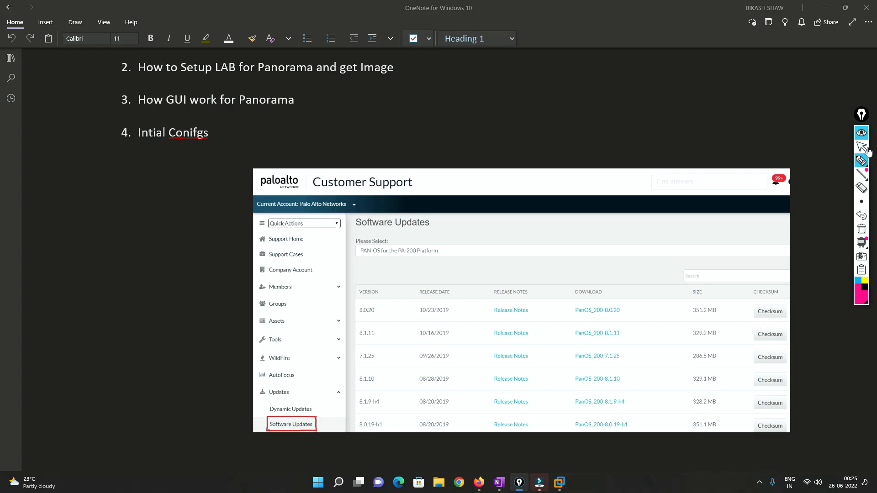
Launch WinSCP
click(861, 147)
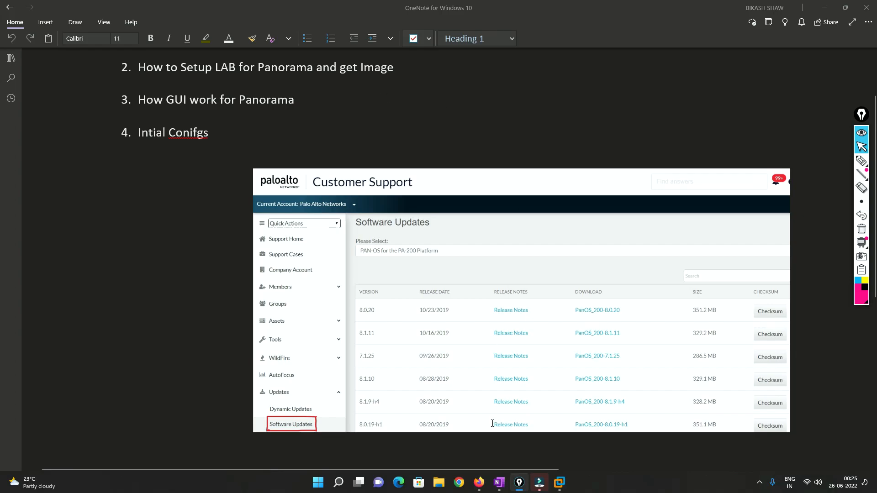
key(super)
text(winsc)
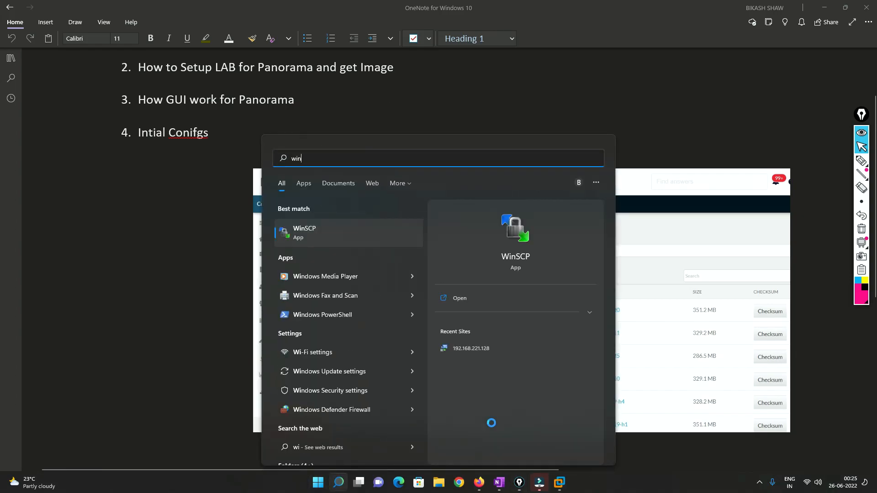
key(Return)
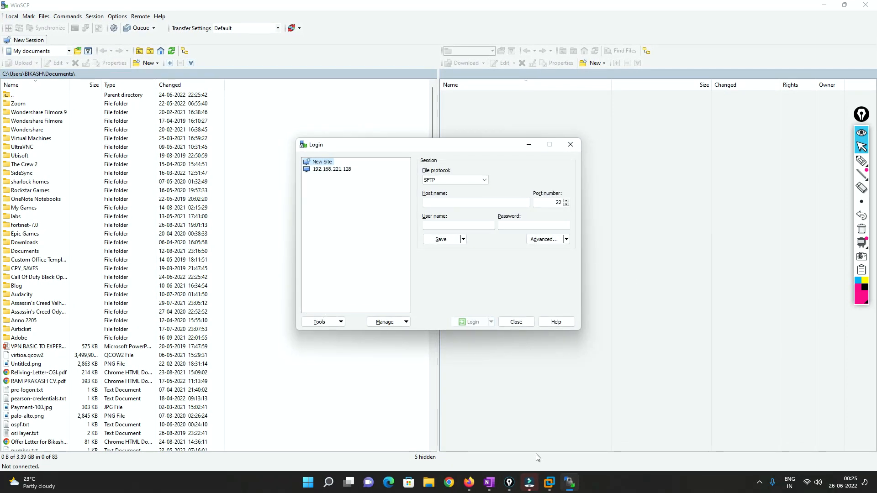
Look up the EVE-NG address in the EVE Community Edition VM console and enter 192.168.202.129 as the host name in WinSCP
click(549, 485)
click(586, 417)
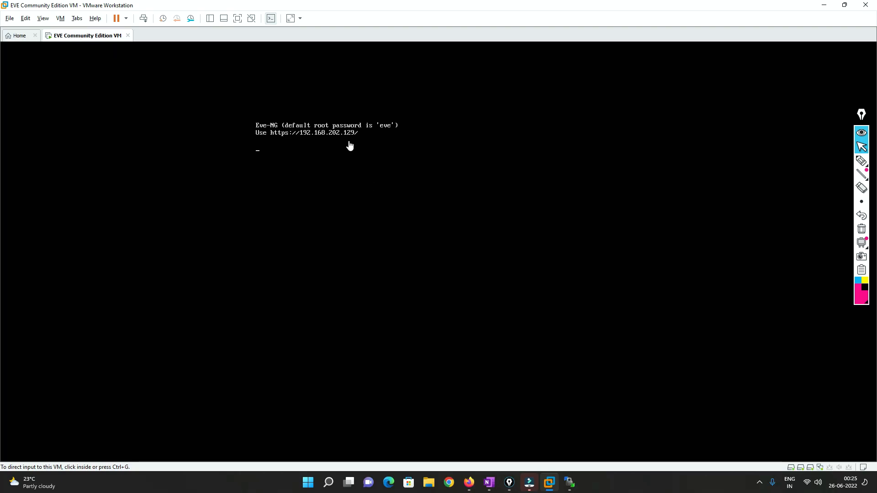
key(alt+Tab)
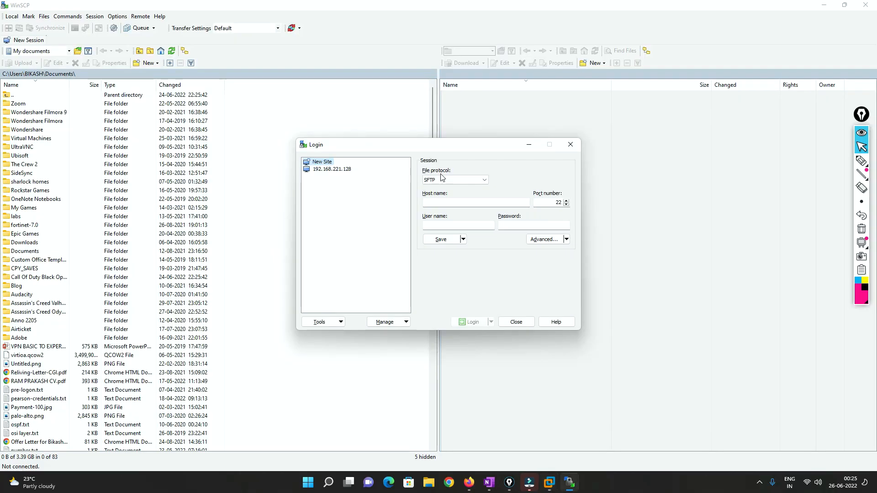
click(442, 204)
text(192.168.202.129)
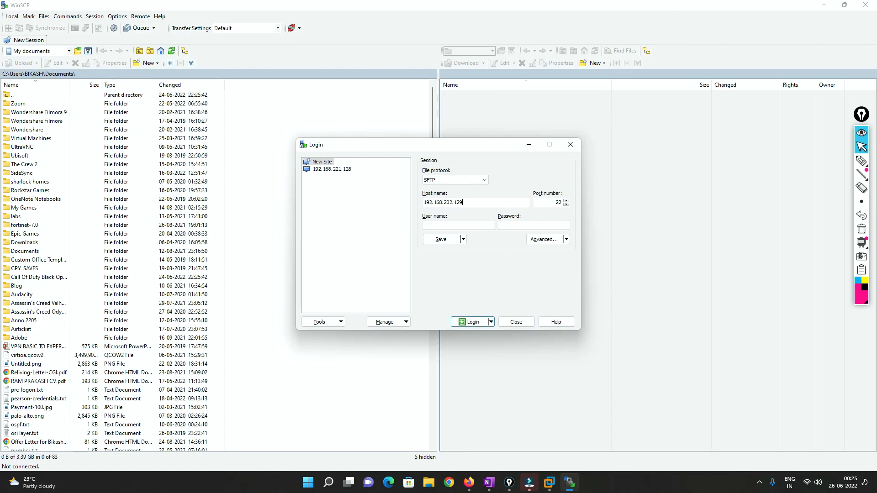
key(alt+Tab)
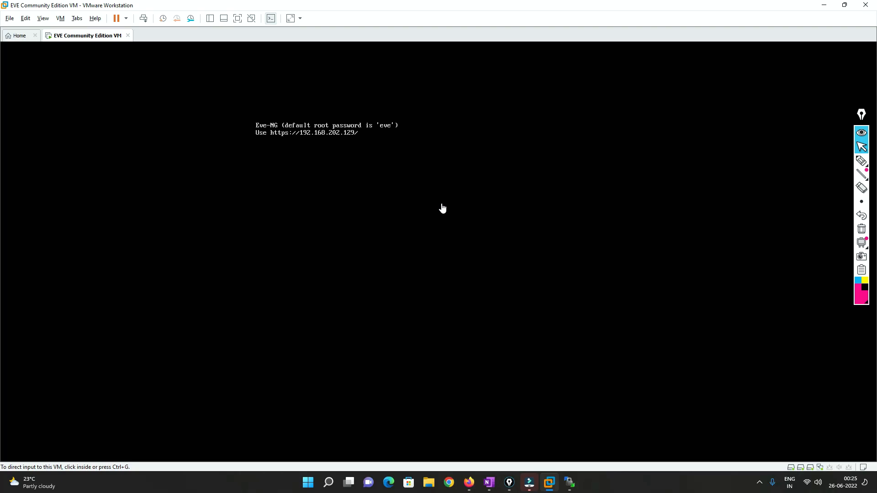
key(alt+Tab)
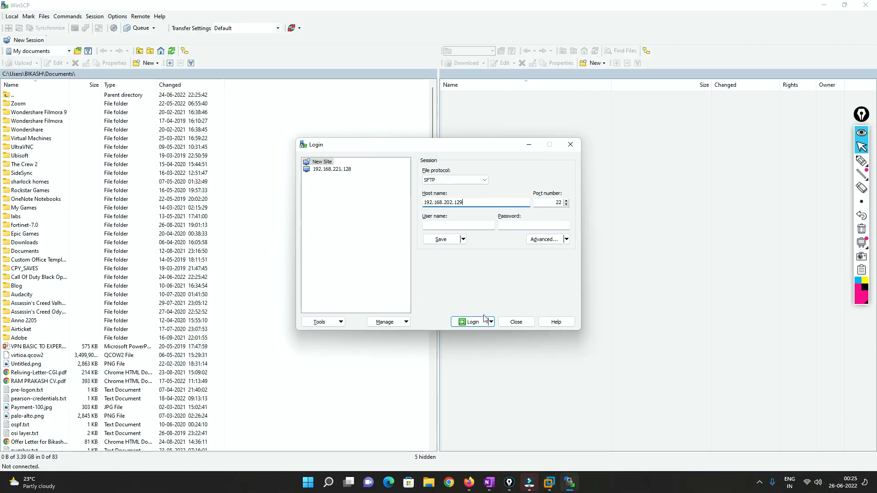
Log in to the host with the username root and the account password
click(475, 322)
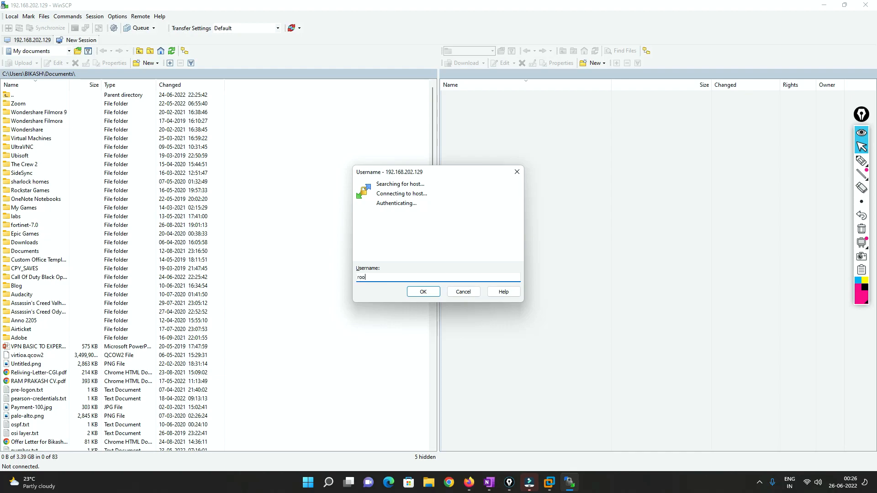
key(Return)
key(Return)
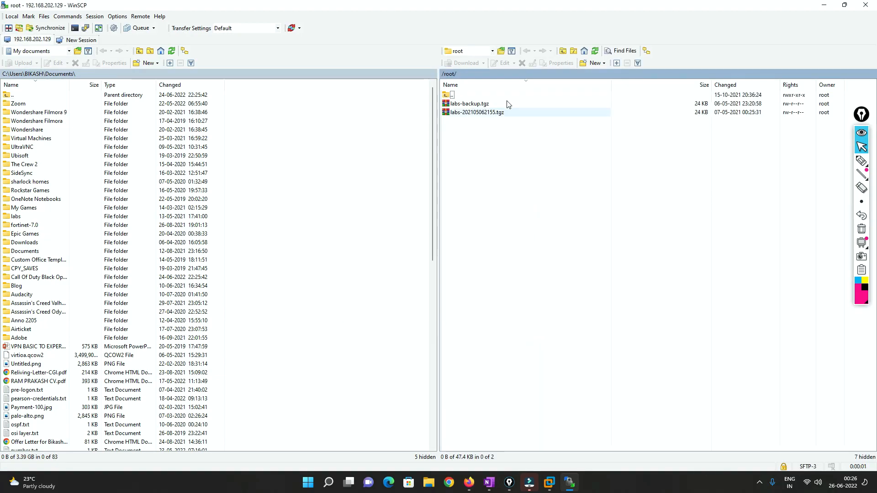
Browse the remote server to the /opt/unetlab/addons/qemu directory
double_click(453, 94)
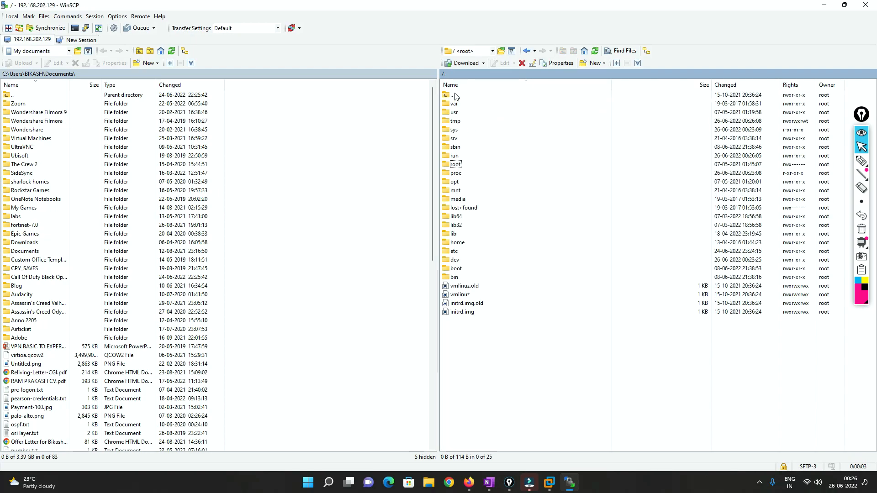
double_click(455, 182)
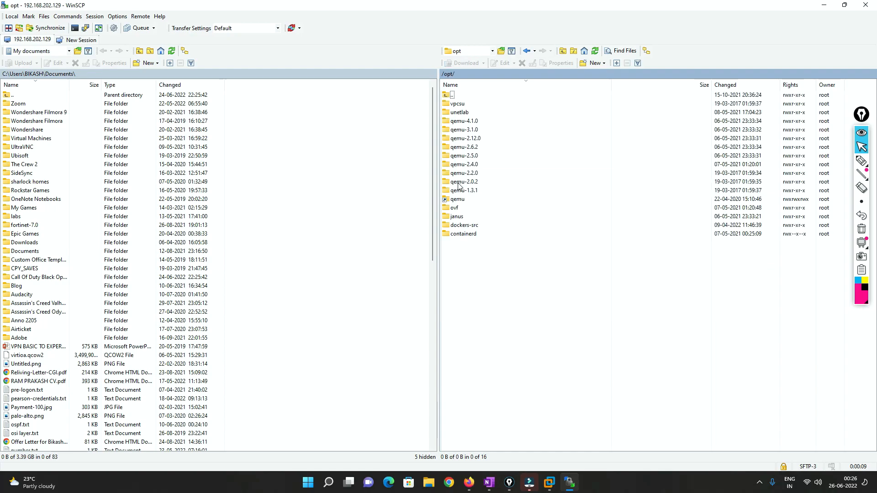
double_click(457, 113)
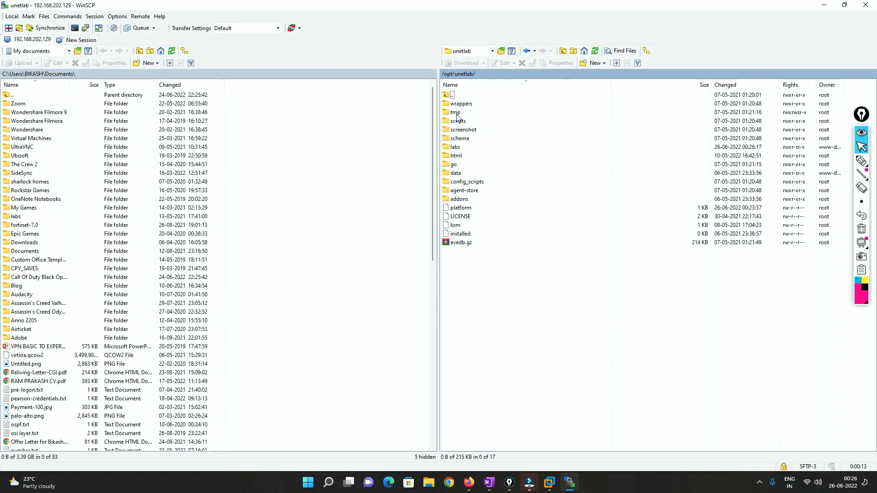
double_click(462, 201)
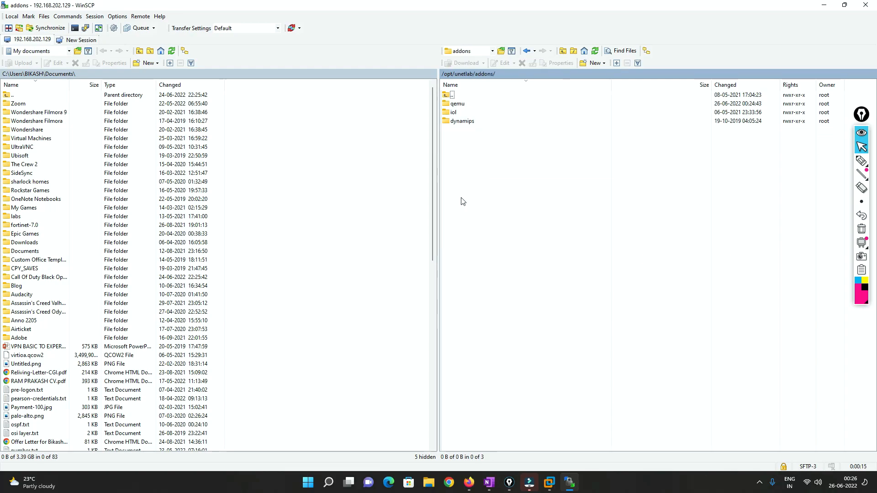
double_click(458, 105)
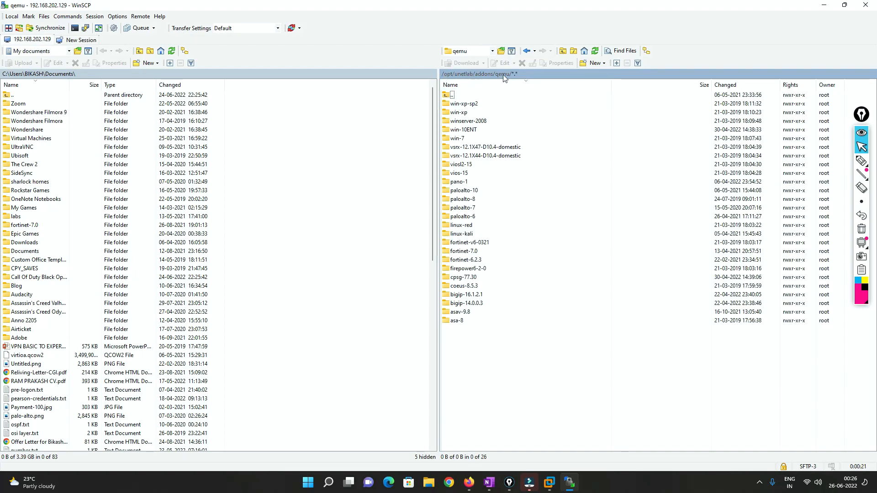
Start creating a new directory inside the remote qemu folder
right_click(488, 345)
mouse_move(530, 350)
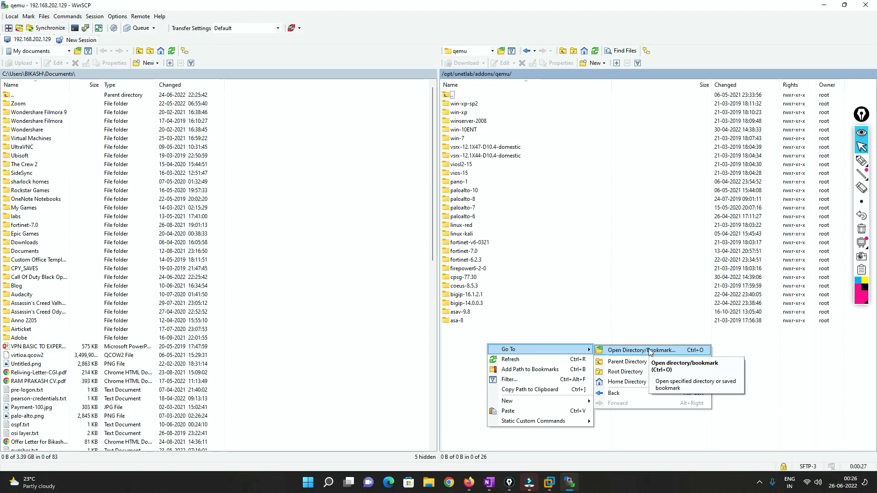
mouse_move(507, 401)
click(621, 412)
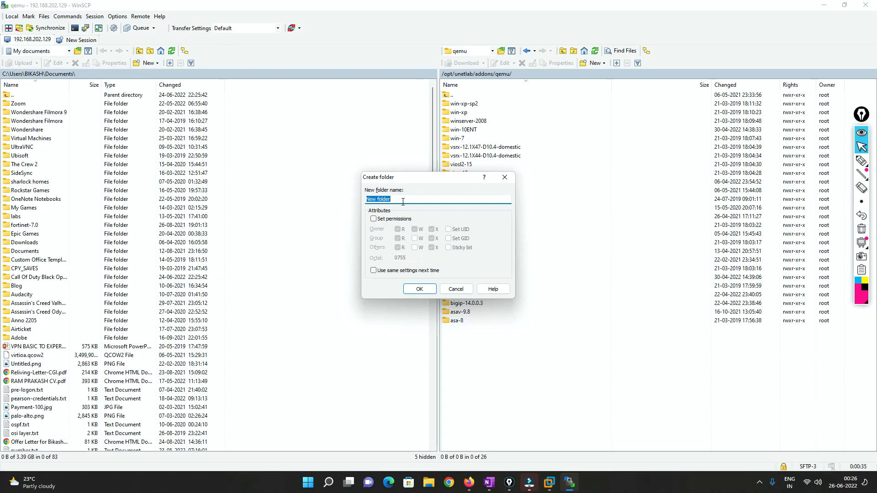
In a new Firefox window, search Google for "eve ng naming" and open the EVE-NG page on Qemu image namings
right_click(469, 480)
click(444, 434)
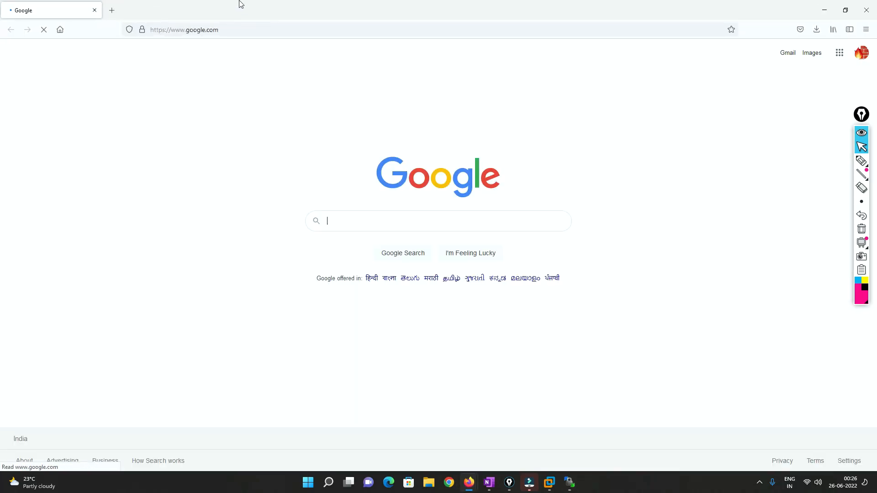
click(360, 220)
text(e)
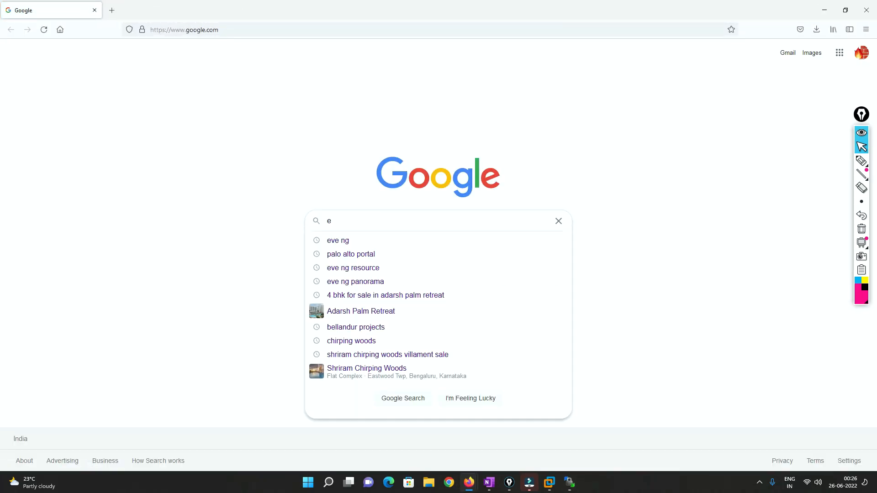
text(ve ng )
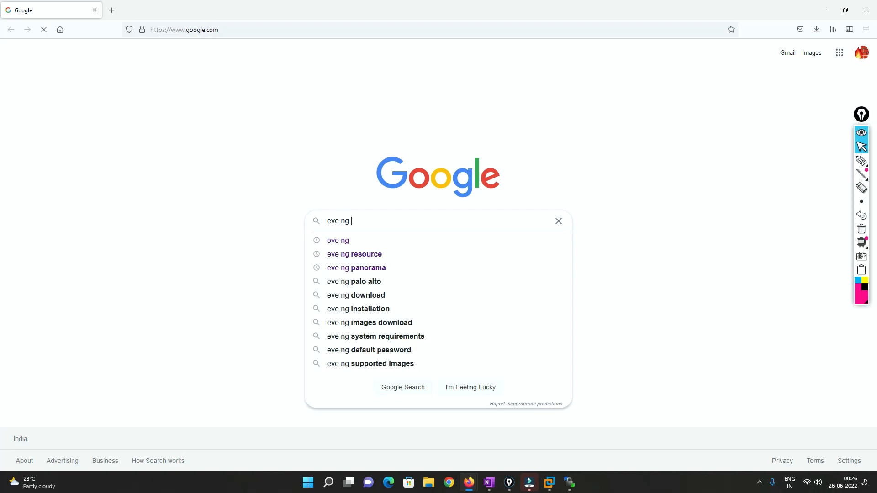
text(nam)
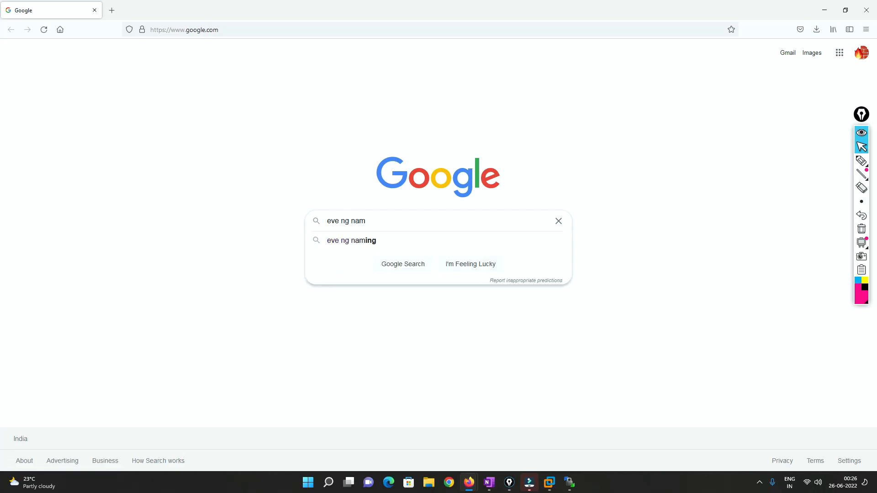
text(ing)
key(Return)
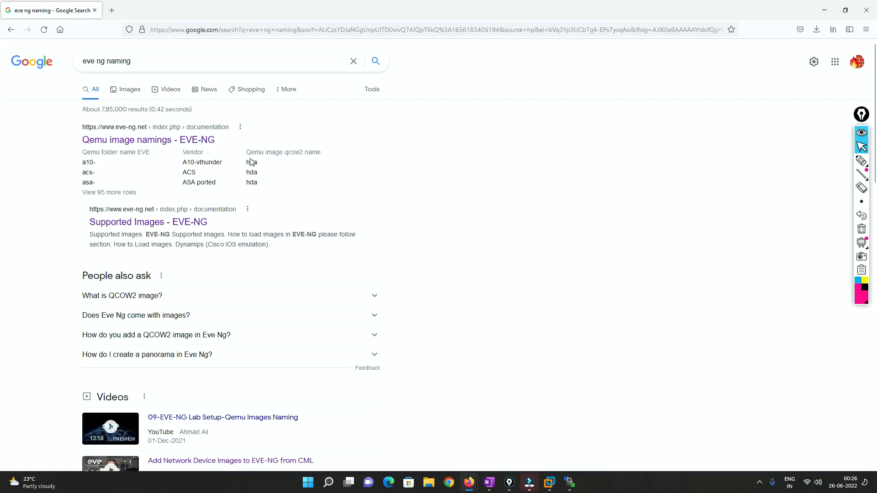
click(155, 144)
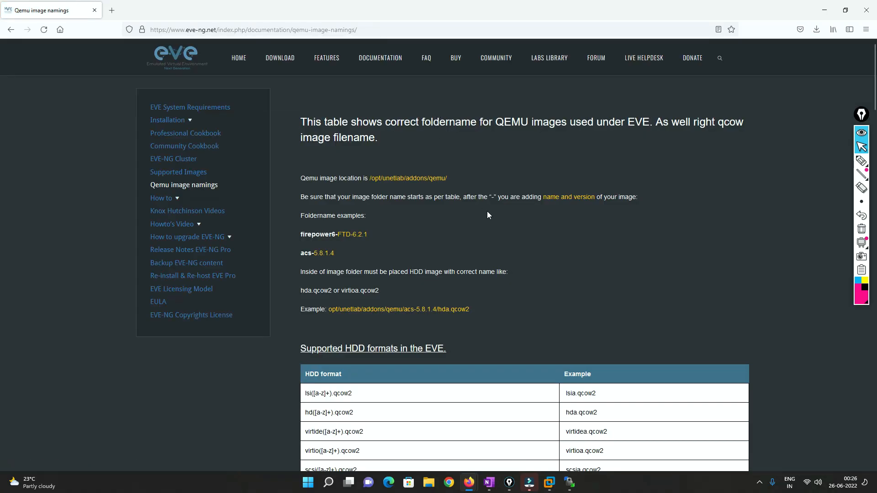
Search the naming table for "pano" and copy the PaloAlto Panorama folder prefix "panorama-"
key(ctrl+f)
text(pano)
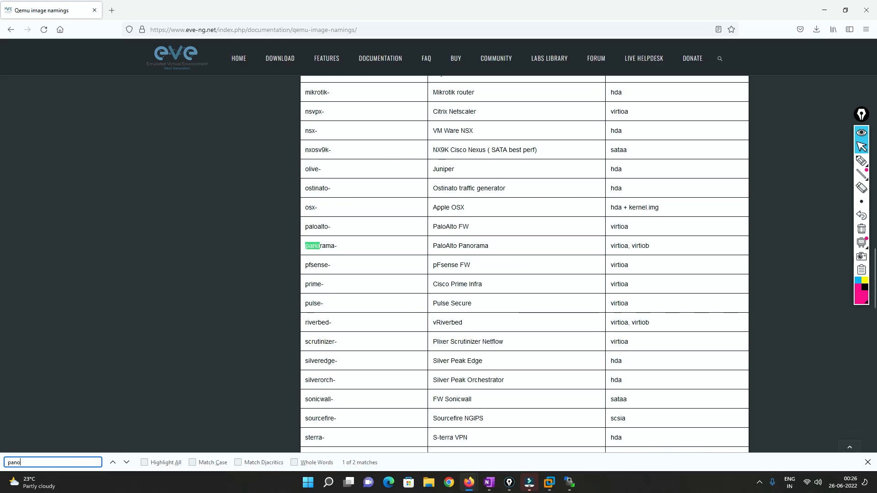
click(436, 253)
drag(336, 248, 301, 249)
key(ctrl+c)
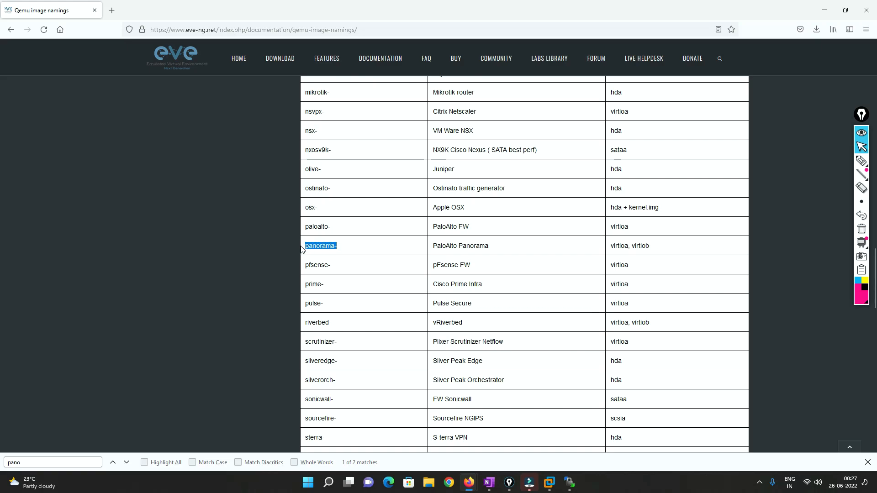
Back in WinSCP, name the new folder panorama-10.1.0, create it, and open it
key(alt+Tab)
key(ctrl+v)
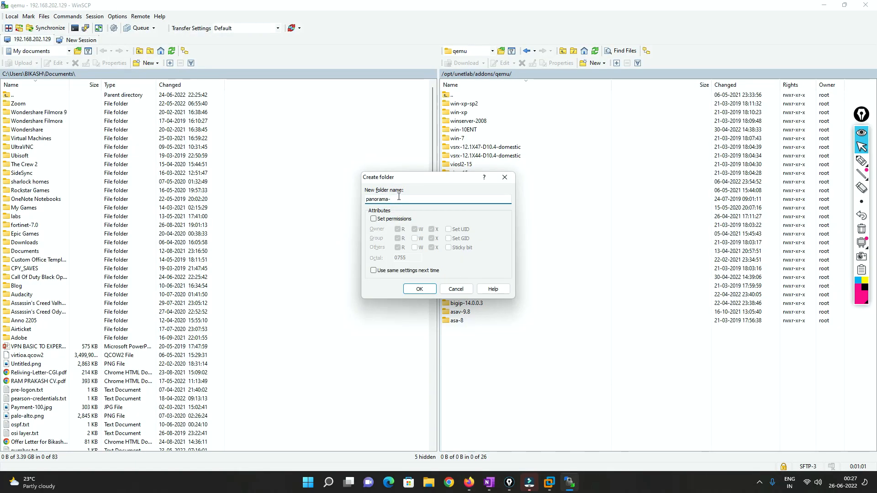
text(10.1.0)
click(414, 288)
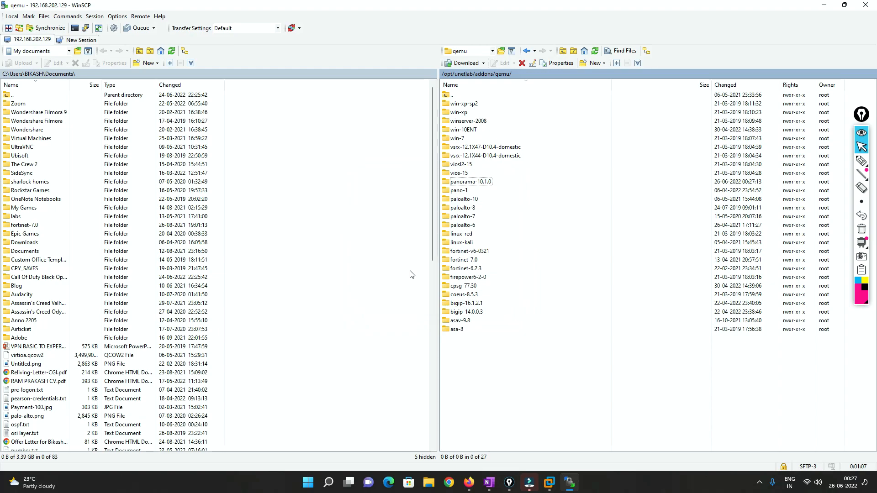
click(464, 183)
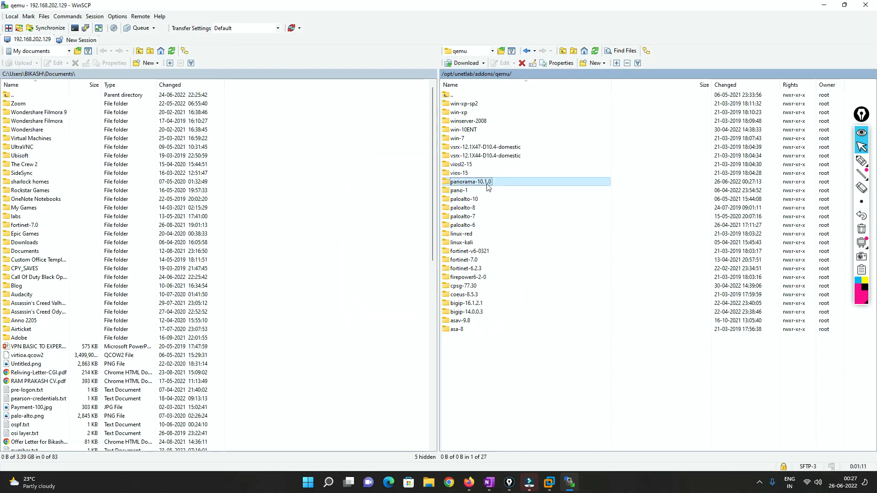
double_click(466, 183)
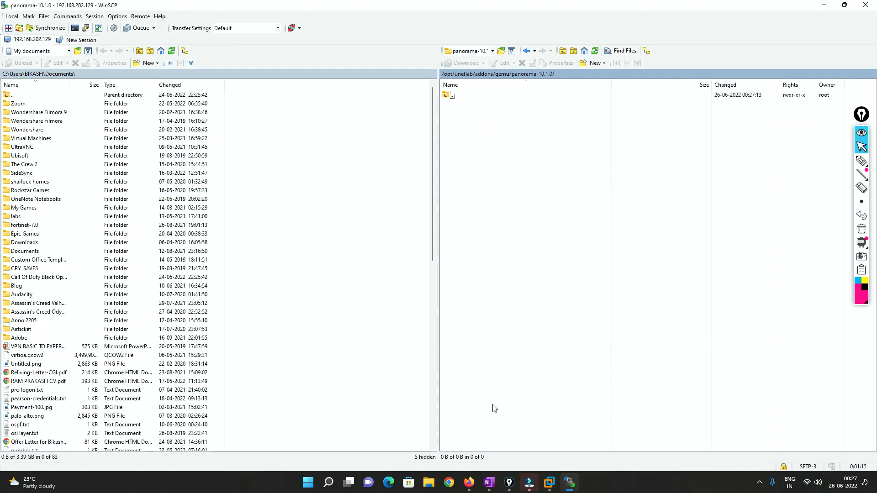
In File Explorer, open the Panoroma folder under Images for EVE-NG on drive E: and locate Panorama-KVM-10.1.0.qcow2
click(428, 484)
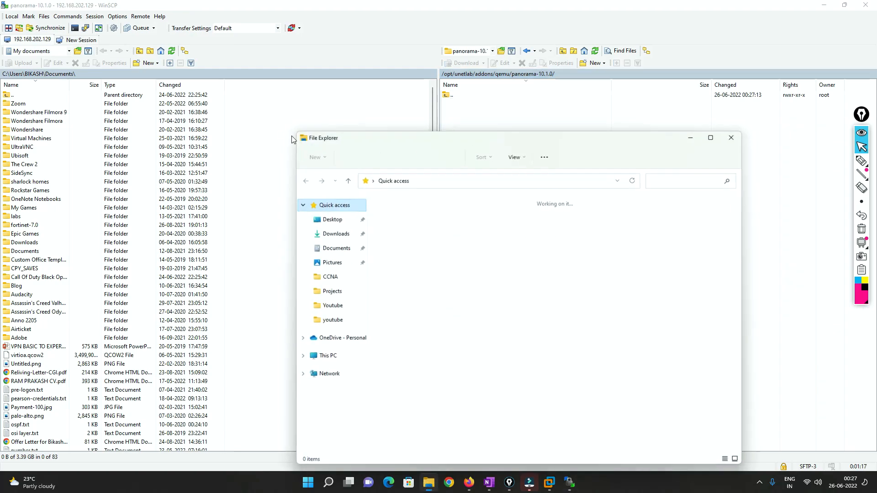
click(324, 358)
double_click(550, 291)
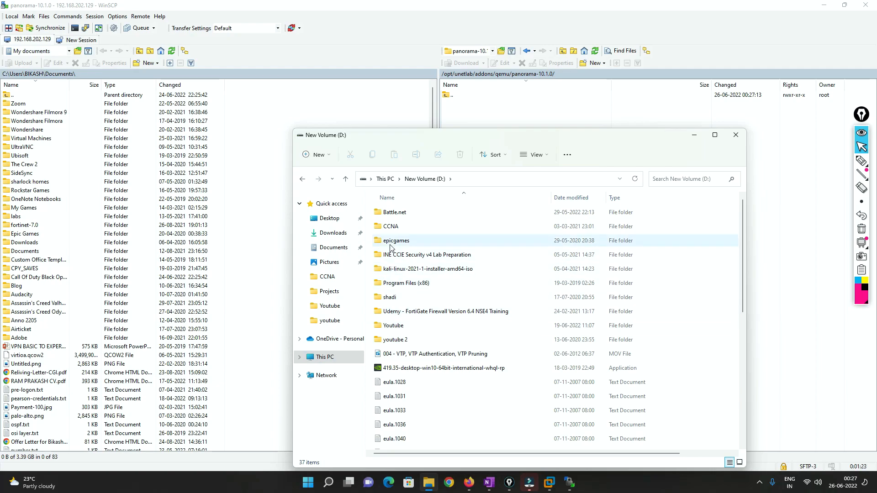
click(302, 178)
double_click(653, 281)
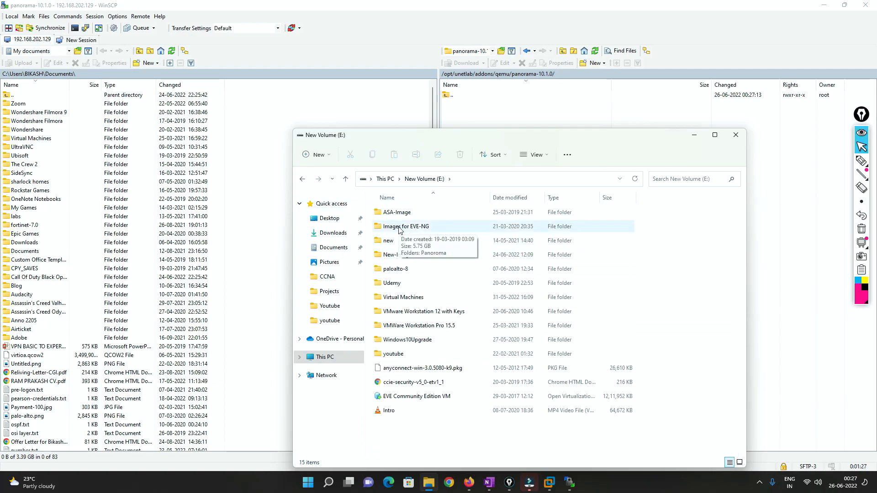
double_click(399, 228)
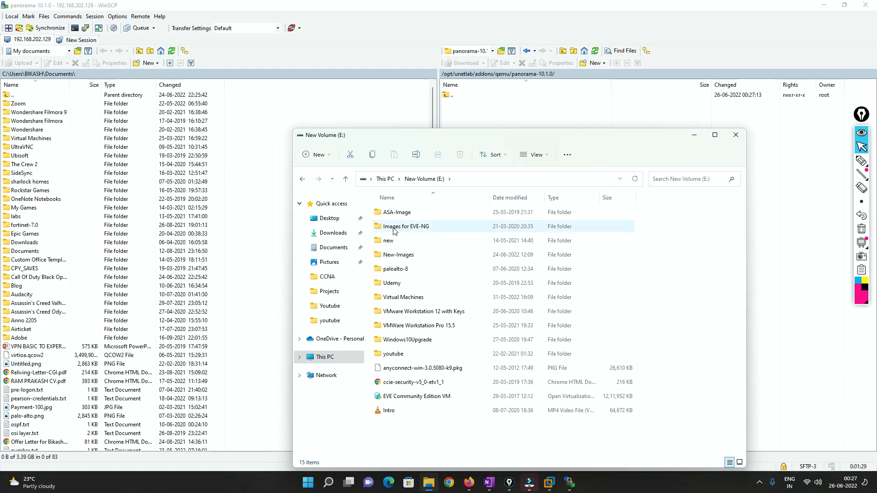
click(394, 212)
double_click(394, 212)
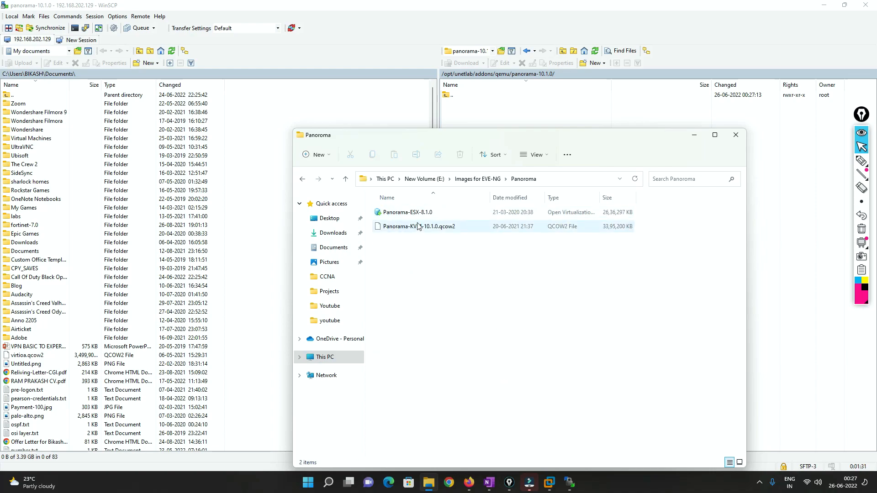
drag(414, 136, 167, 82)
click(167, 177)
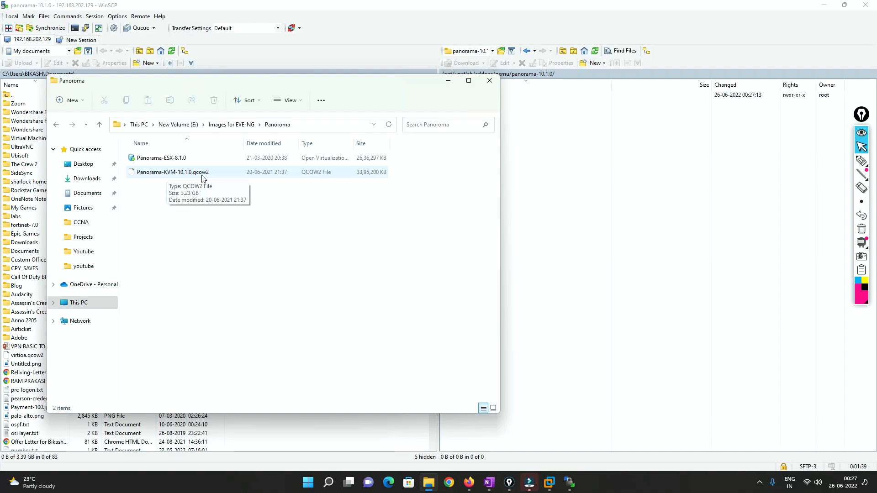
Upload Panorama-KVM-10.1.0.qcow2 from File Explorer into the panorama-10.1.0 folder on the EVE-NG server in WinSCP
drag(195, 174, 550, 202)
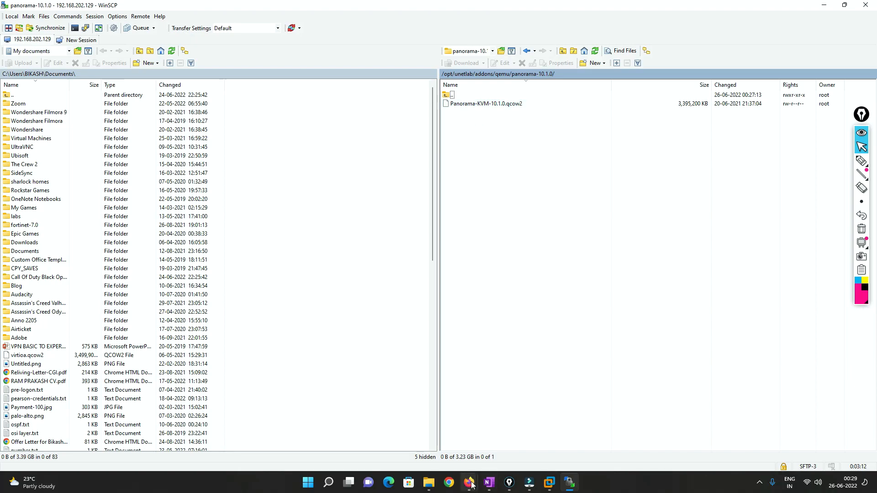
Switch to the Palo Panorama page in Firefox and copy the command "cd /opt/unetlab/addons/qemu/panorama-10.0.4/"
mouse_move(471, 483)
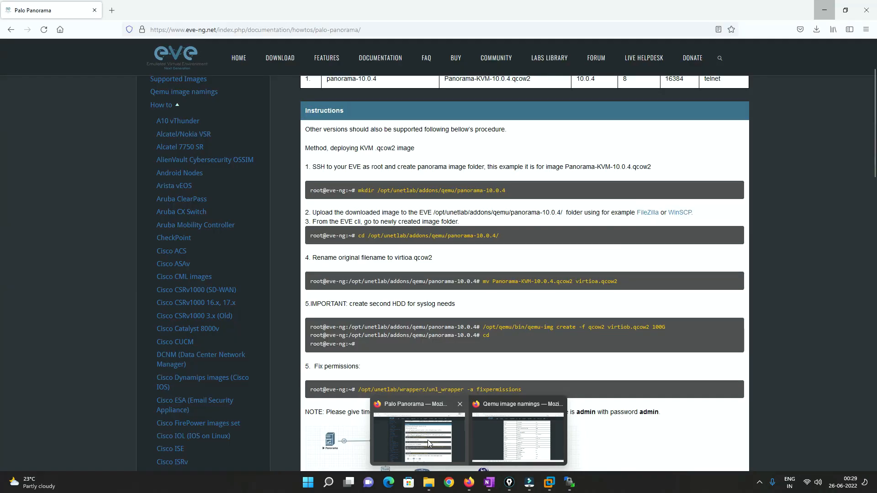
click(428, 440)
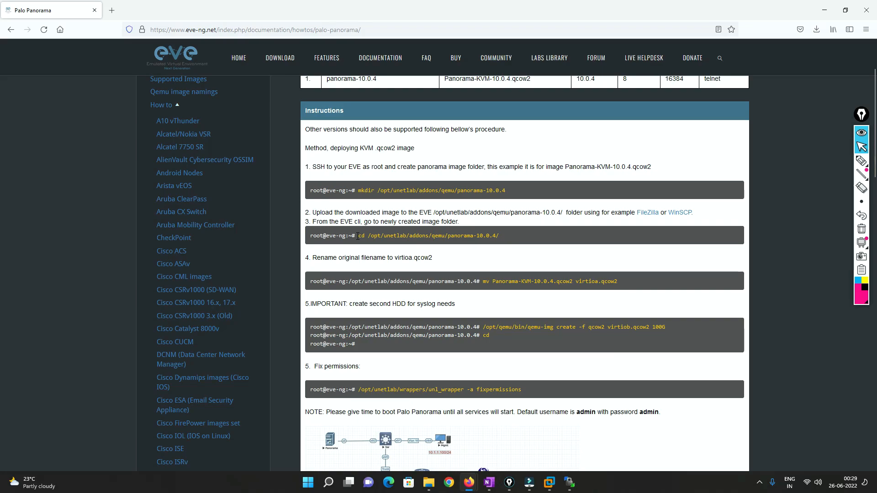
drag(359, 236, 502, 239)
key(ctrl+c)
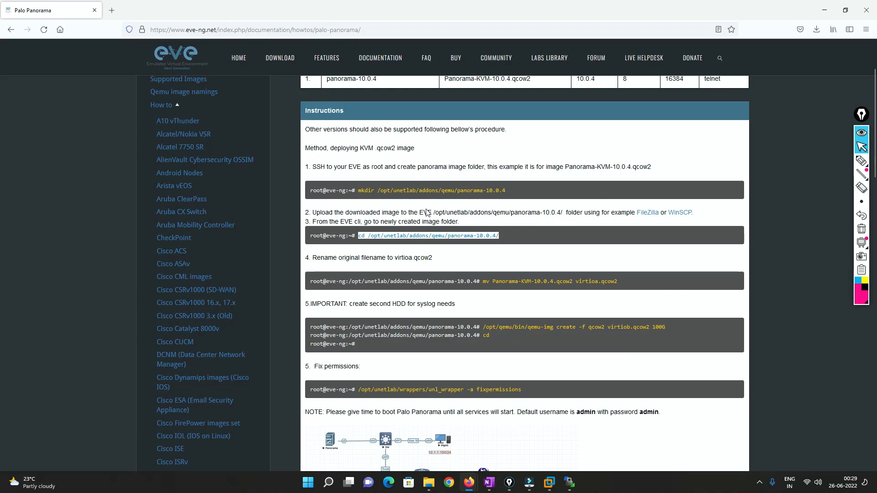
Launch PuTTY and move its configuration window aside from the guide's instructions
key(super)
text(p)
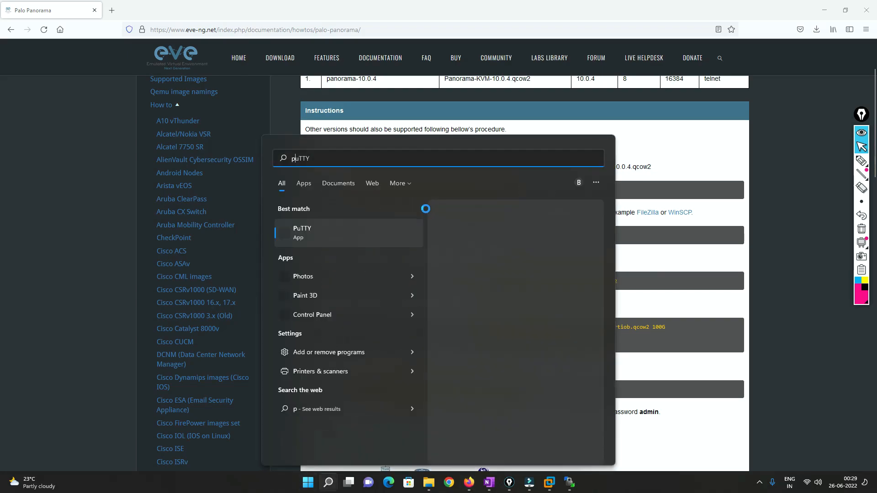
text(utty)
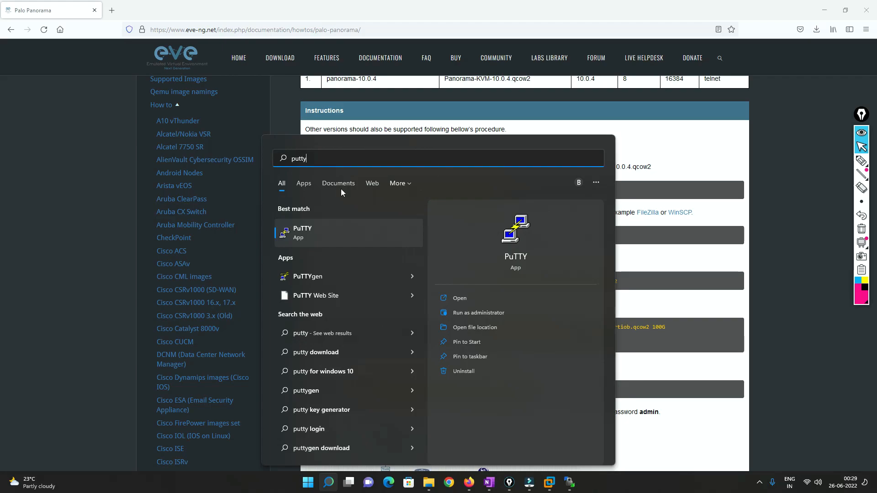
click(315, 228)
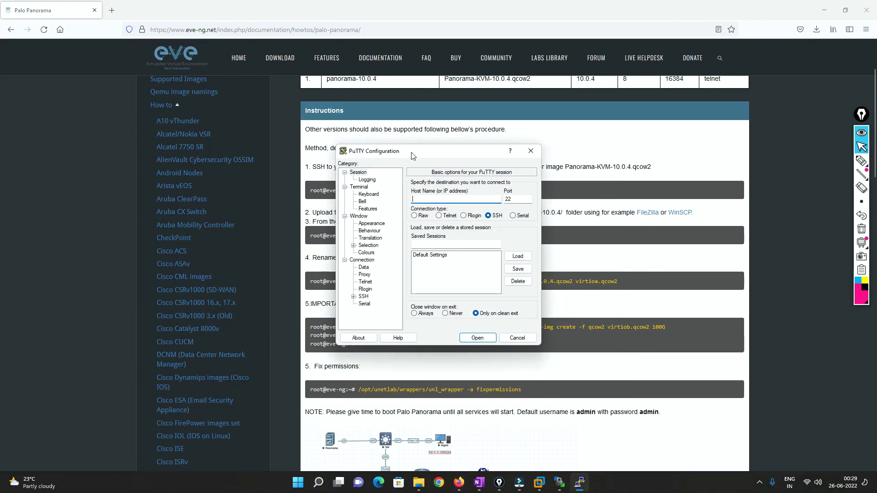
drag(413, 156, 232, 156)
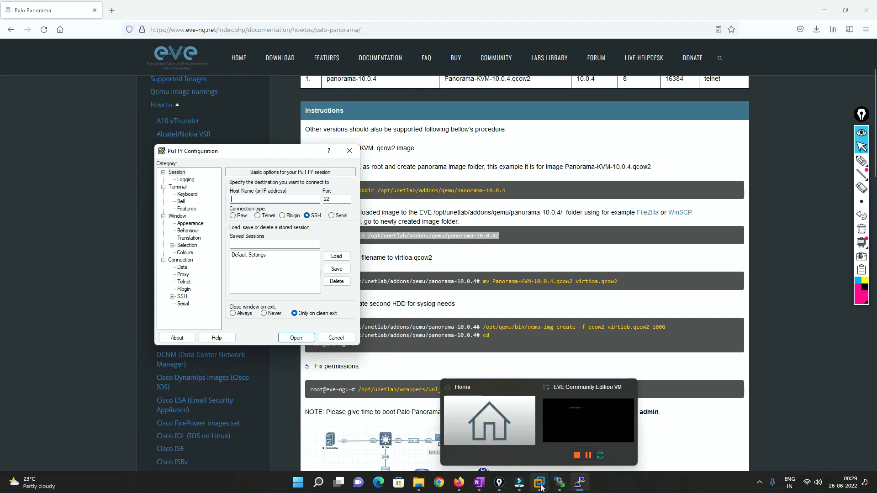
Look up the EVE Community Edition VM's IP address in VMware Workstation and enter 192.168.202.129 as the PuTTY host
click(589, 420)
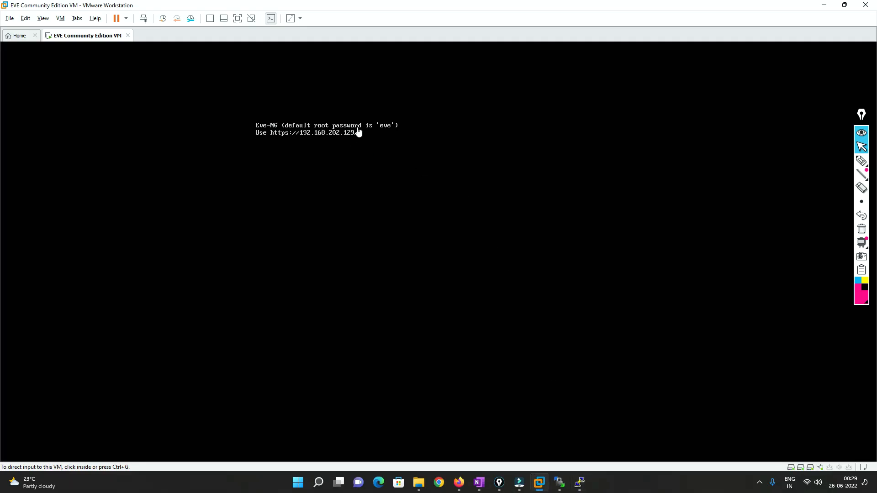
click(825, 6)
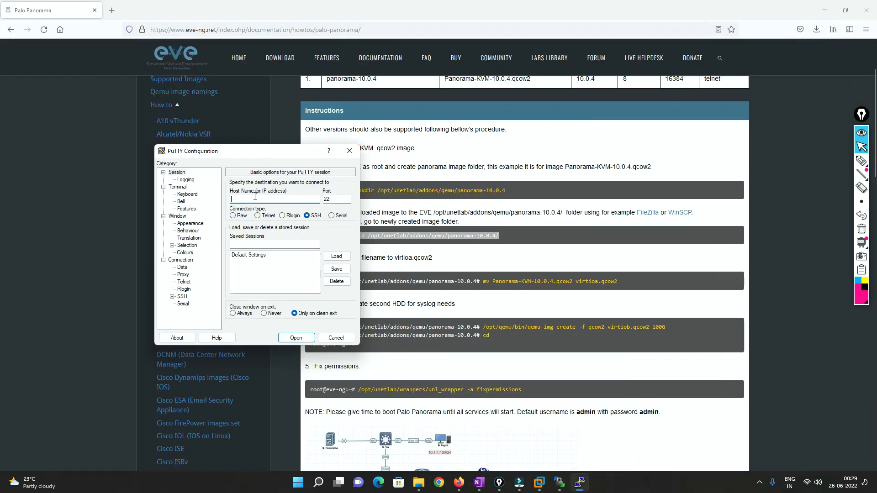
text(192.168.202.129)
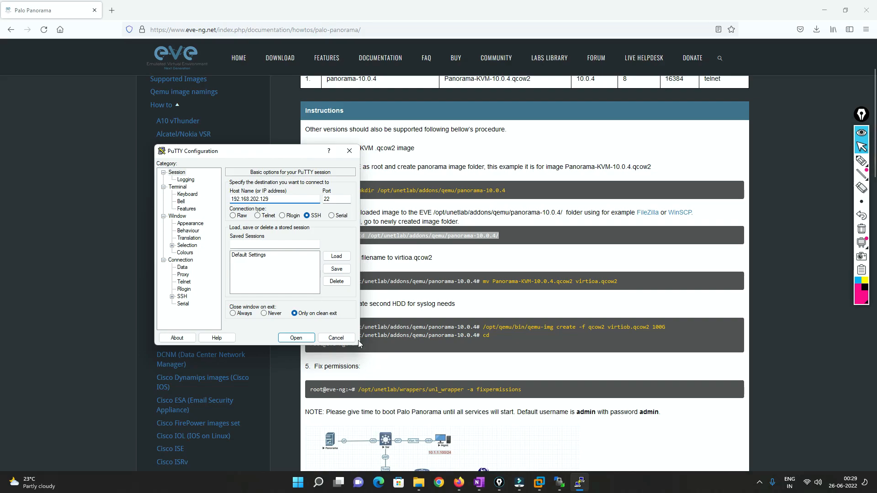
Set the PuTTY terminal font size to 16 and open the SSH session
click(190, 224)
click(336, 240)
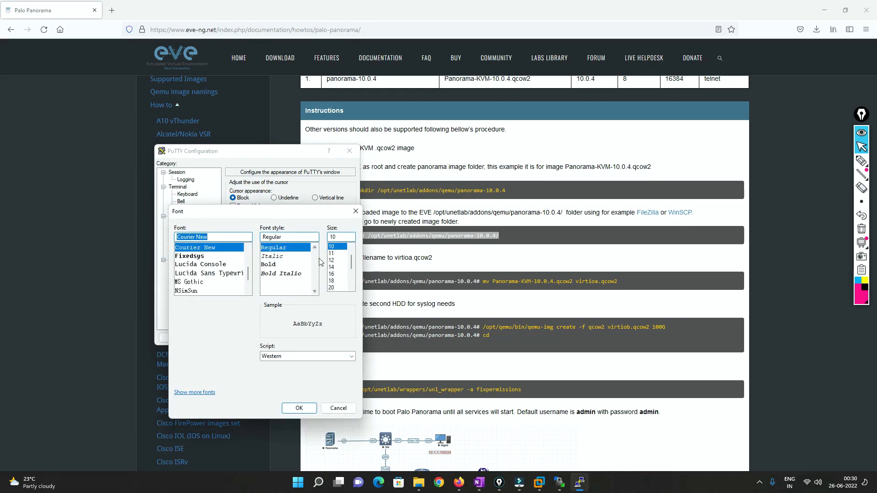
click(334, 274)
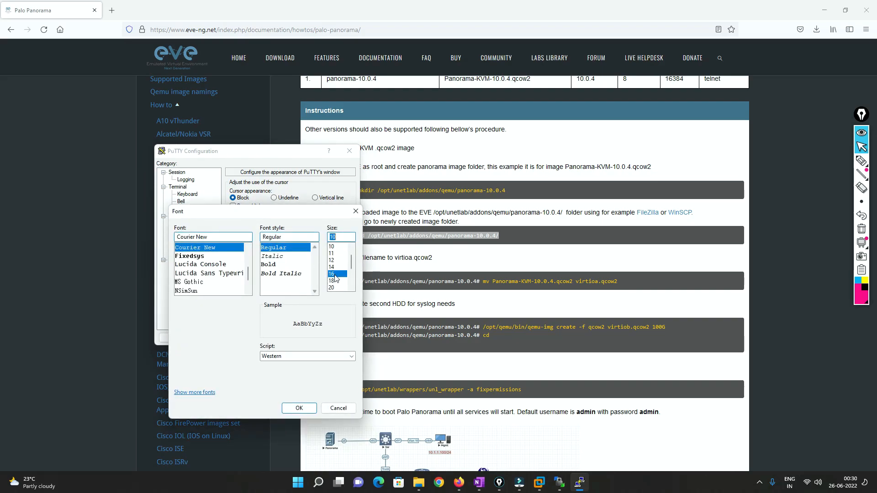
click(299, 409)
click(296, 339)
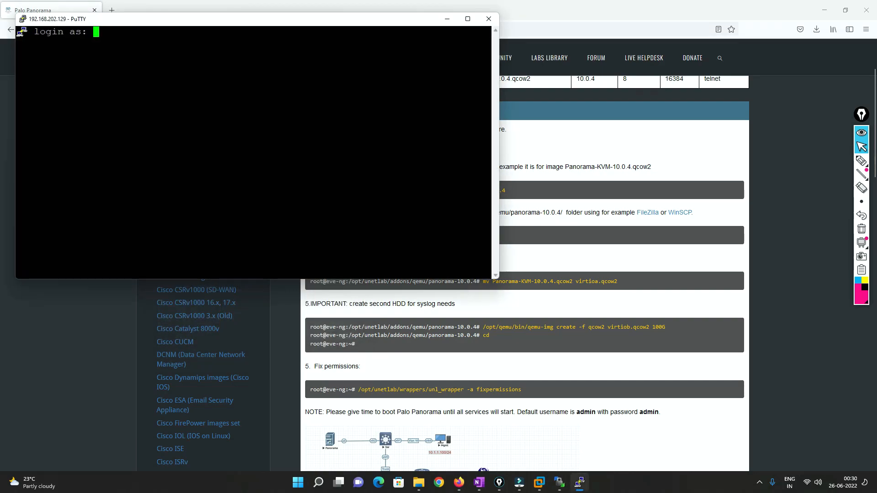
Log in to the EVE-NG server as root with the account password and enlarge the terminal window
text(root)
key(Return)
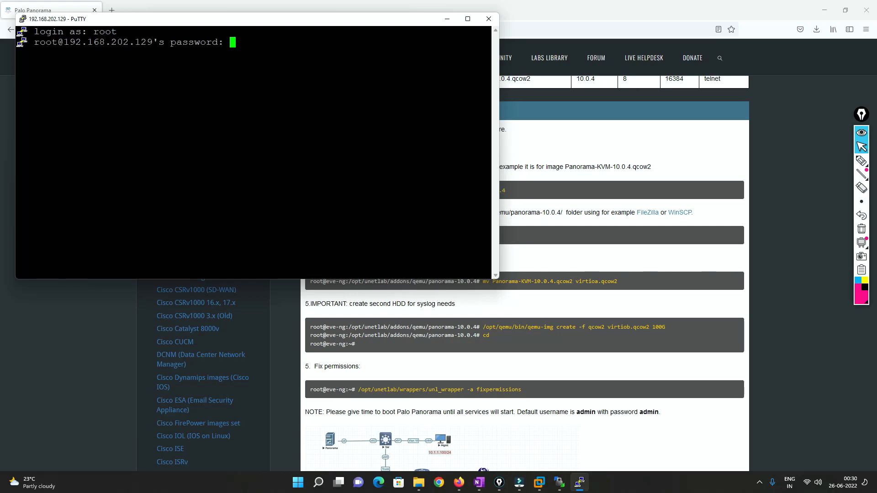
key(Return)
text(root)
key(Return)
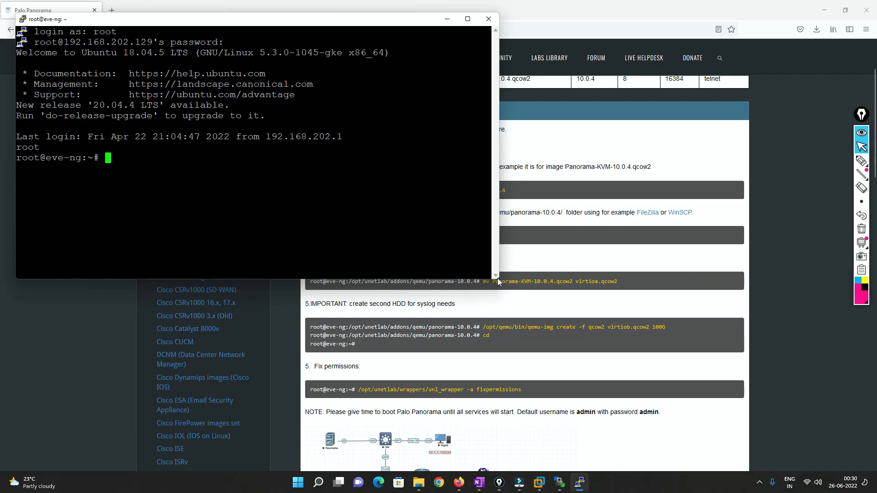
drag(499, 279, 730, 384)
Try to change to /opt/unetlab/addons/qemu/panorama-10.0.4/ with the command copied from the guide
key(alt+Tab)
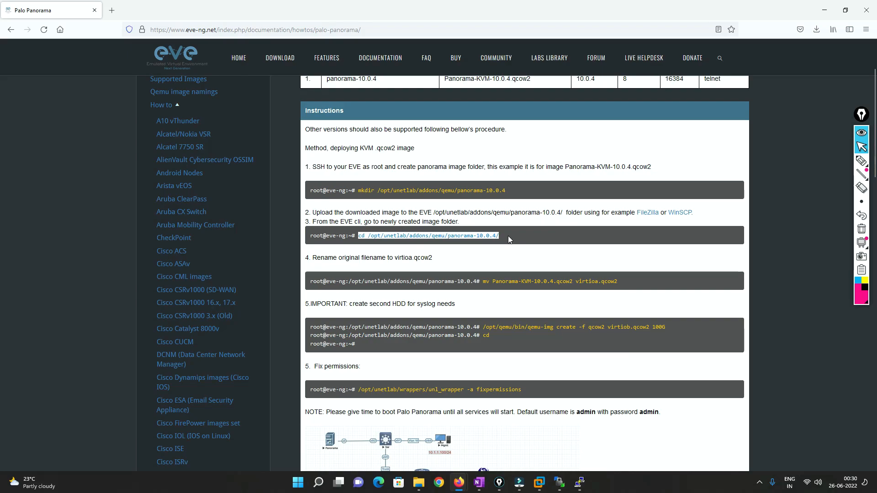
key(alt+Tab)
key(shift+Insert)
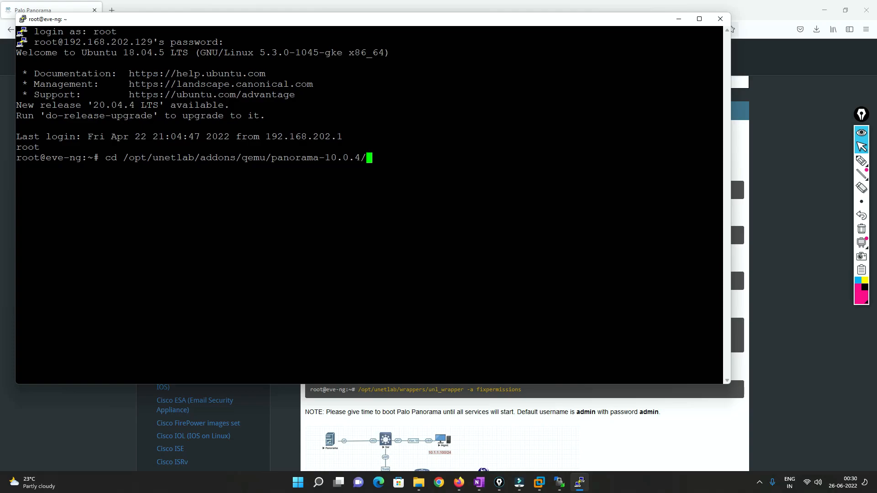
key(Return)
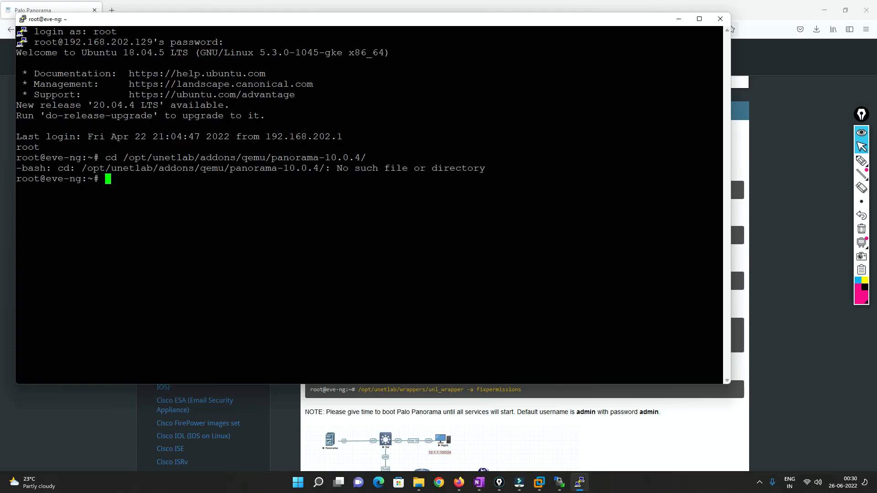
Recall the cd command and try to change to /opt/unetlab/addons/qemu/panorama-10.1.1
key(Up)
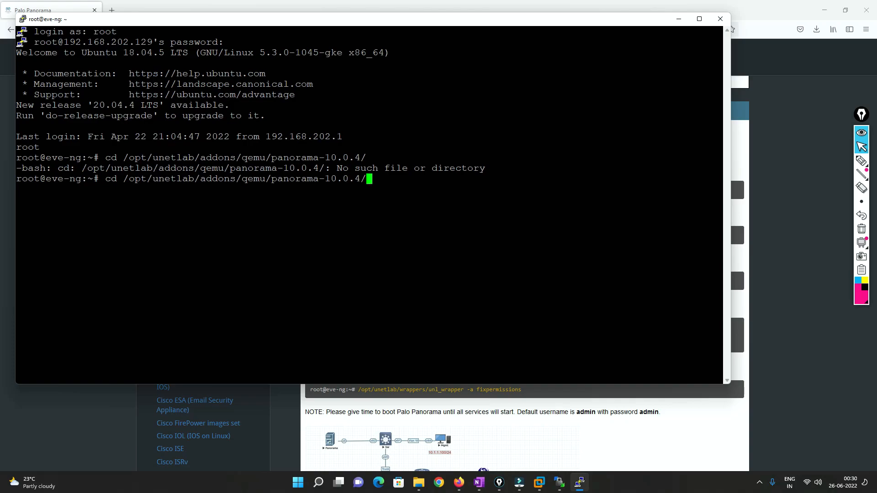
key(BackSpace)
key(BackSpace)
key(BackSpace)
key(BackSpace)
text(1.1)
key(Return)
Check the image folder's name in WinSCP and change the PuTTY session's directory to /opt/unetlab/addons/qemu/panorama-10.1.0
key(alt+Tab)
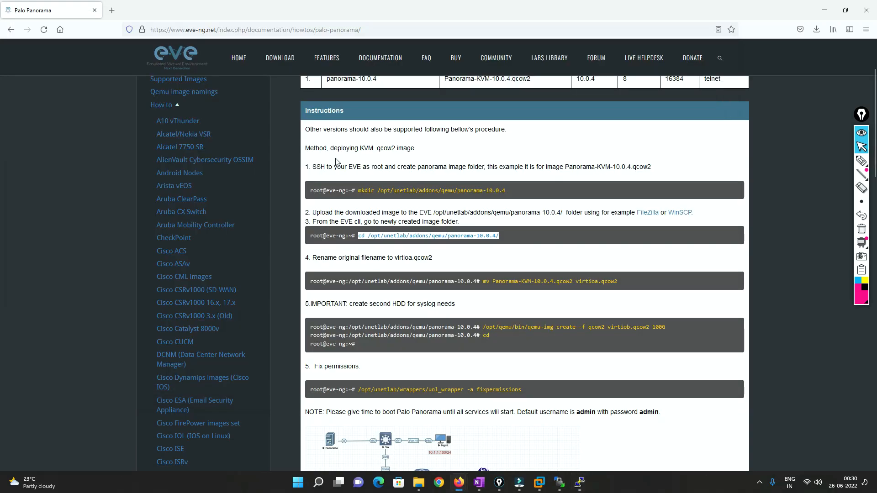
click(560, 485)
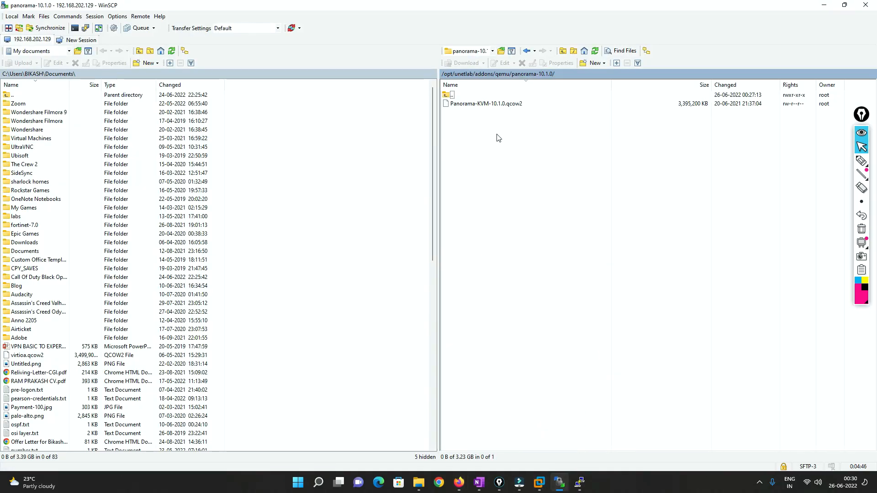
key(alt+Tab)
key(alt+Tab)
key(alt+Tab)
key(alt+Tab)
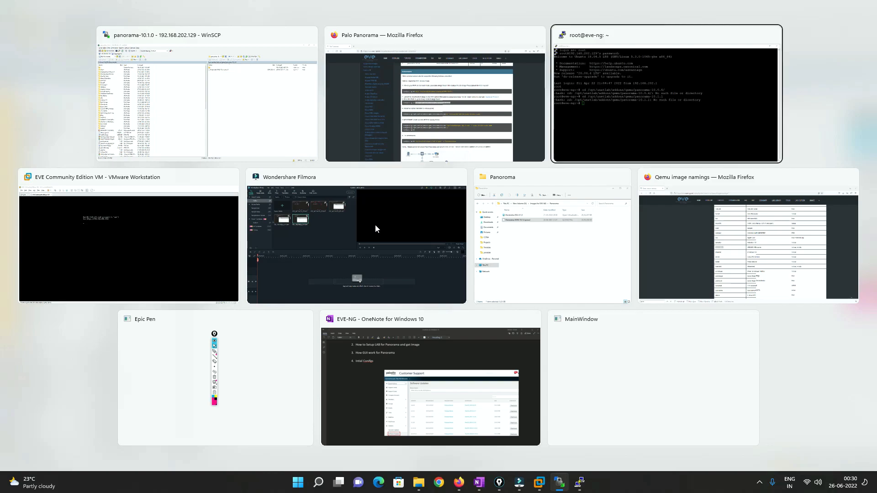
key(Up)
key(BackSpace)
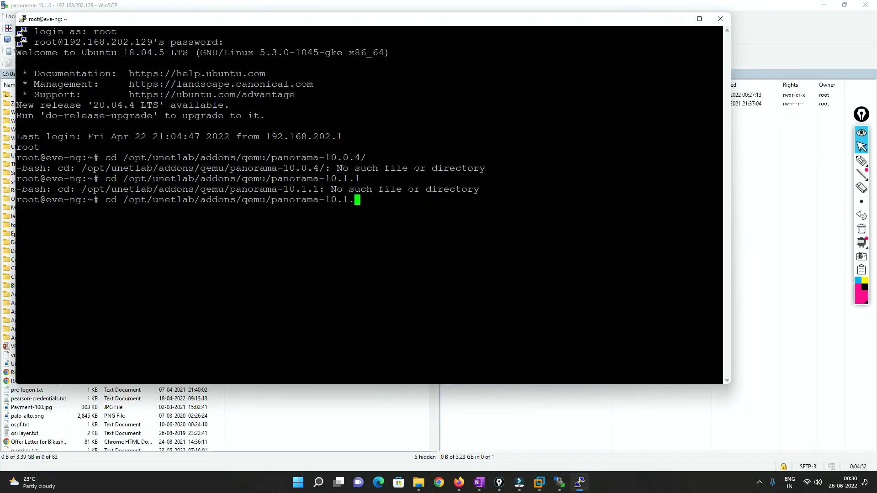
text(0)
key(Return)
key(Return)
key(Return)
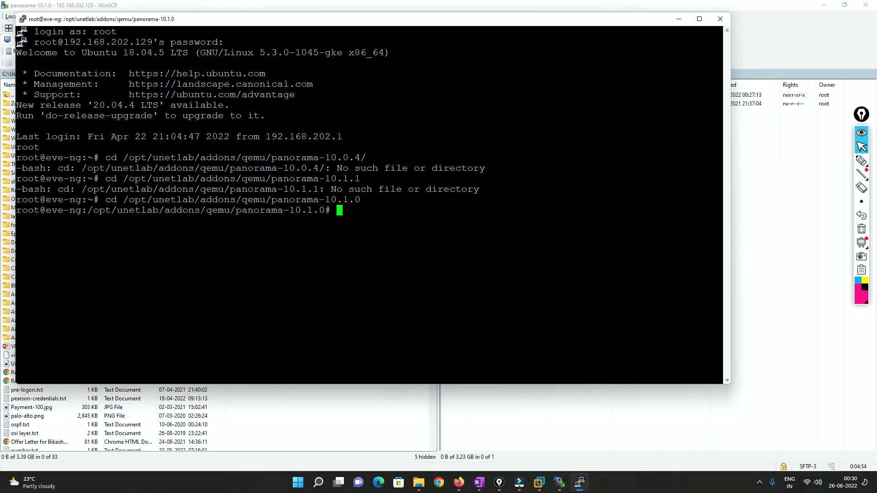
List the files in the panorama-10.1.0 directory with ls and highlight the image file's name
text(ls)
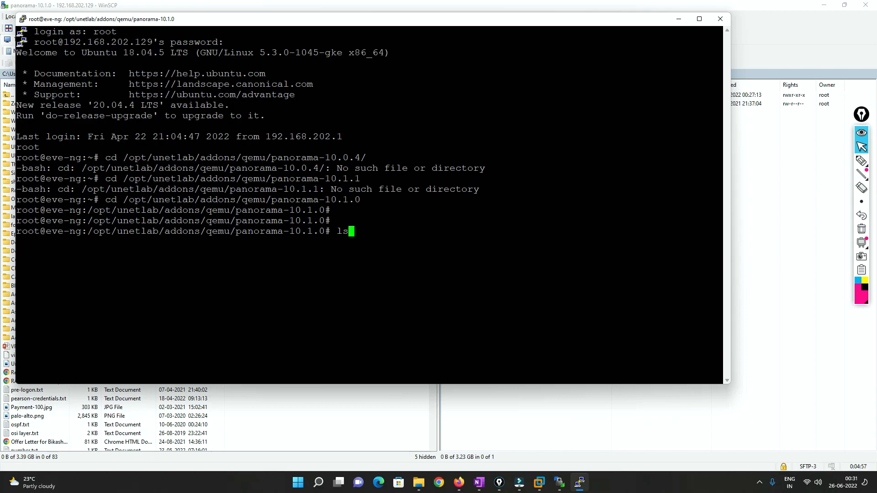
key(Return)
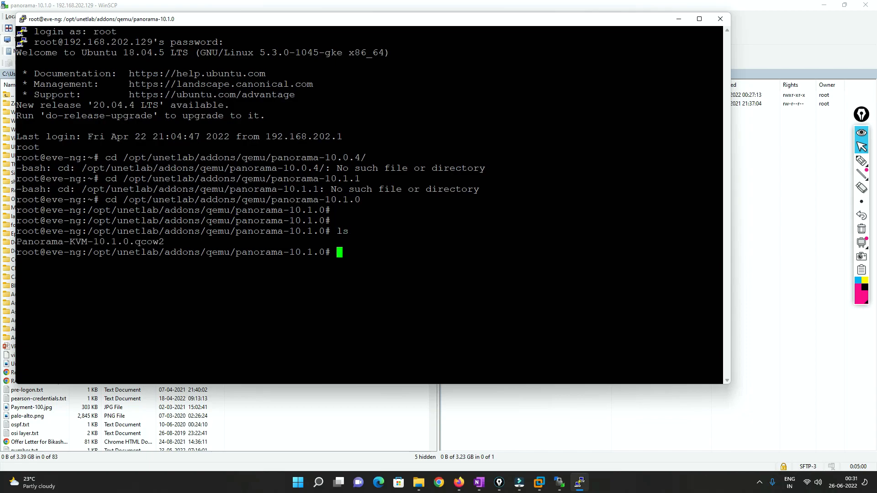
drag(17, 241, 163, 242)
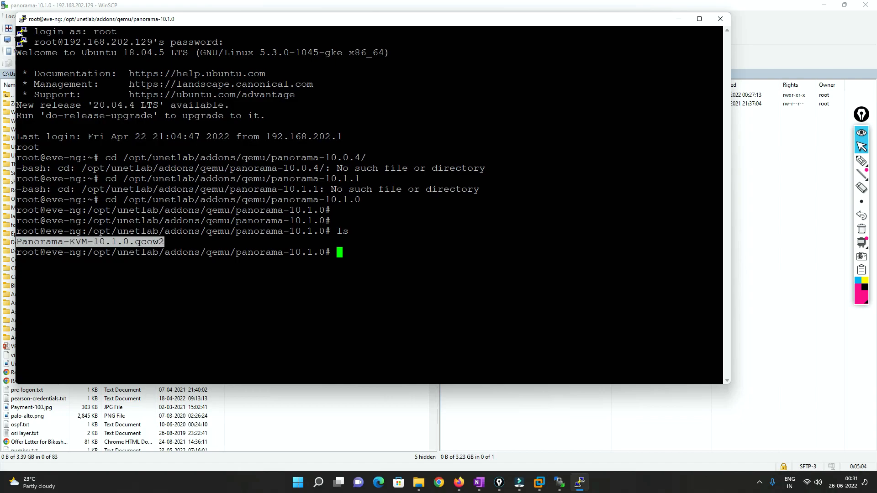
Switch to the Palo Panorama page in Firefox and review the instruction on renaming the image to virtioa.qcow2
key(alt+Tab)
key(alt+Tab)
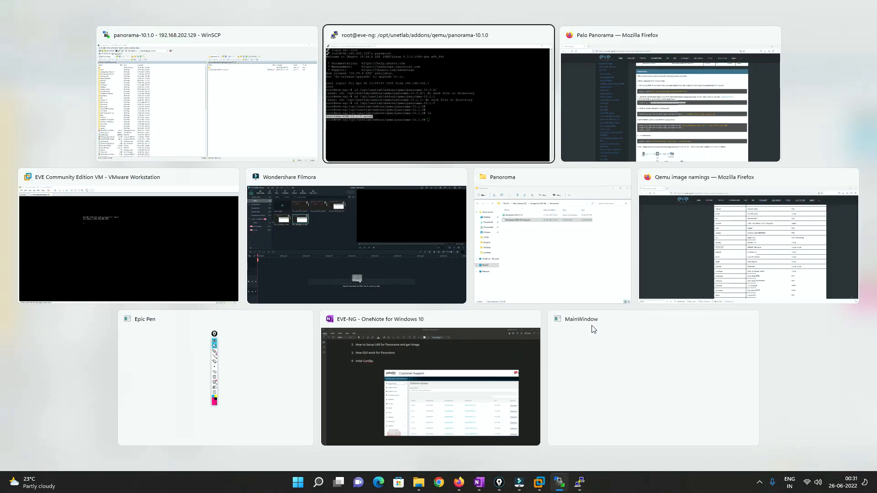
key(alt+Tab)
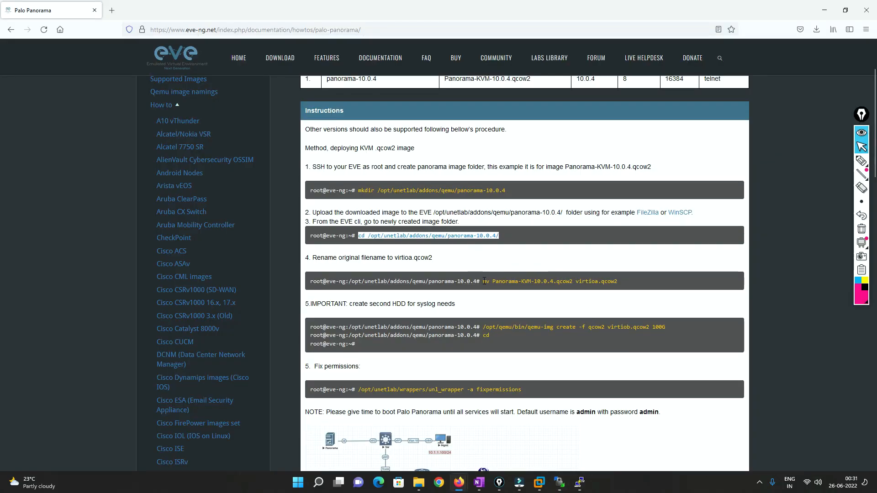
drag(484, 281, 619, 282)
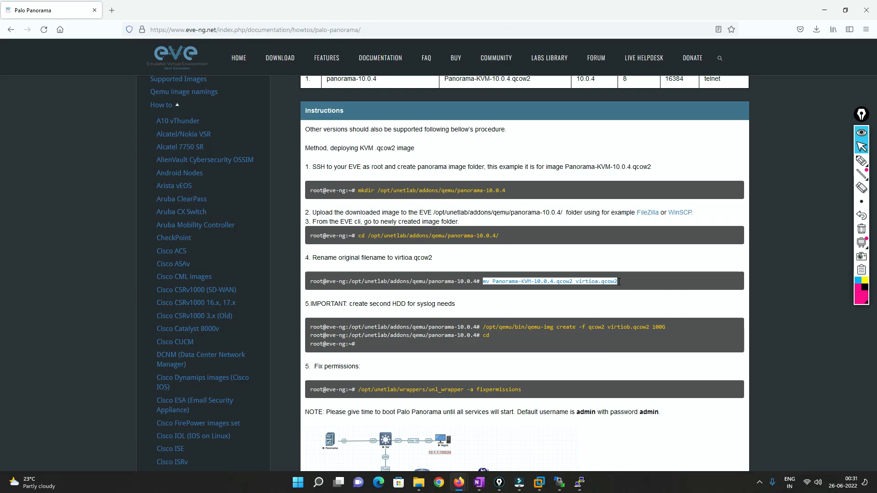
drag(310, 259, 454, 261)
click(454, 260)
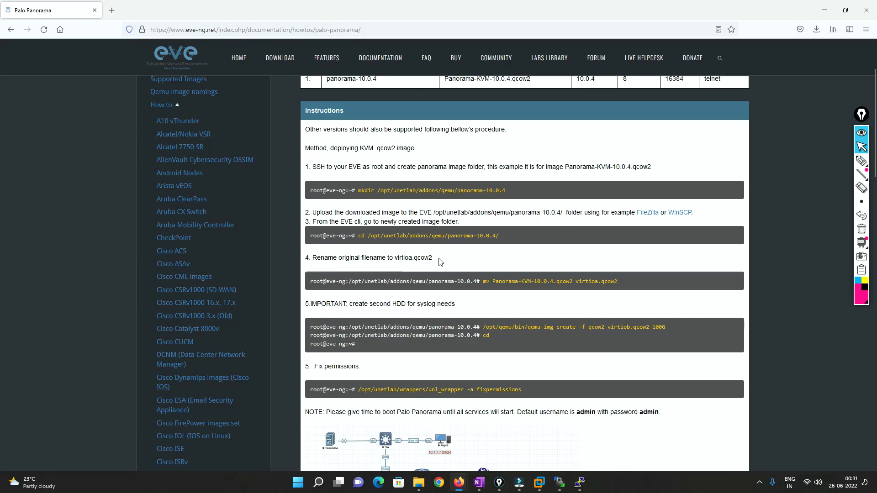
Copy the guide's mv rename command and paste it at the prompt of the PuTTY session
key(alt+Tab)
key(alt+Tab)
drag(484, 280, 630, 282)
key(ctrl+c)
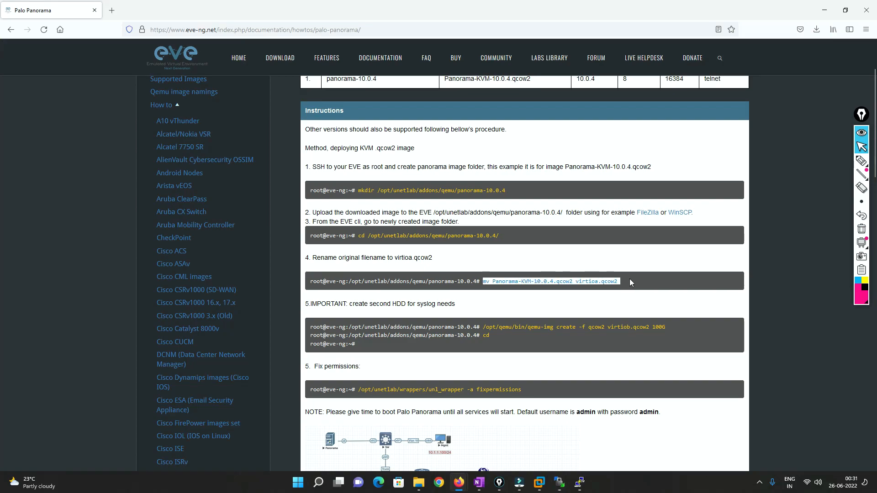
key(alt+Tab)
key(alt+Tab)
key(alt+Tab)
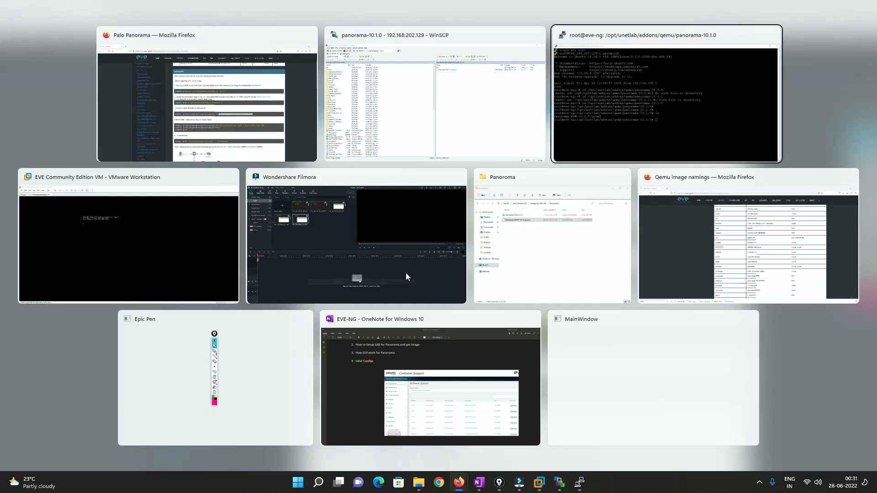
right_click(406, 273)
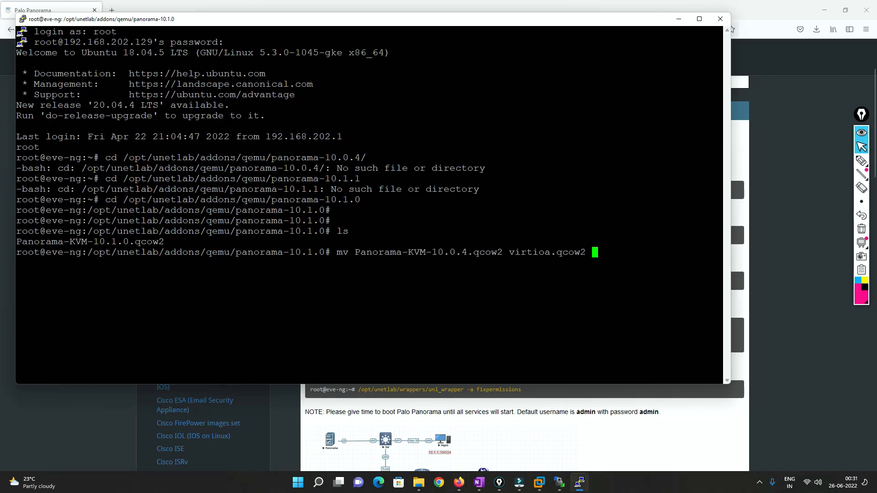
Remove the guide's source file name Panorama-KVM-10.0.4.qcow2 from the pasted mv command
key(Left)
key(Left)
key(Left)
key(Left)
key(Left)
key(Left)
key(Left)
key(Left)
key(Left)
key(Left)
key(Left)
key(Left)
key(Left)
key(Left)
key(Left)
key(BackSpace)
key(BackSpace)
key(BackSpace)
key(BackSpace)
key(BackSpace)
key(BackSpace)
key(BackSpace)
key(BackSpace)
key(BackSpace)
key(BackSpace)
key(BackSpace)
key(BackSpace)
key(BackSpace)
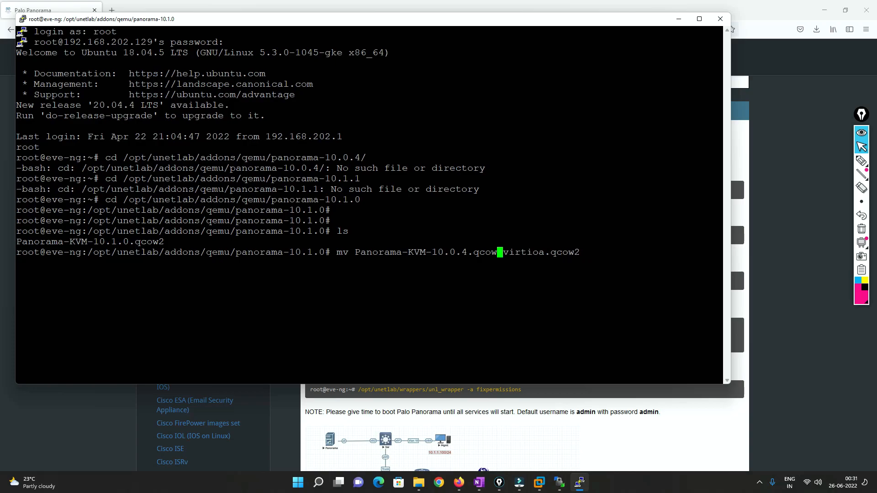
key(BackSpace)
key(BackSpace)
key(BackSpace)
key(BackSpace)
key(BackSpace)
key(BackSpace)
key(BackSpace)
key(BackSpace)
key(BackSpace)
key(BackSpace)
key(BackSpace)
key(BackSpace)
key(BackSpace)
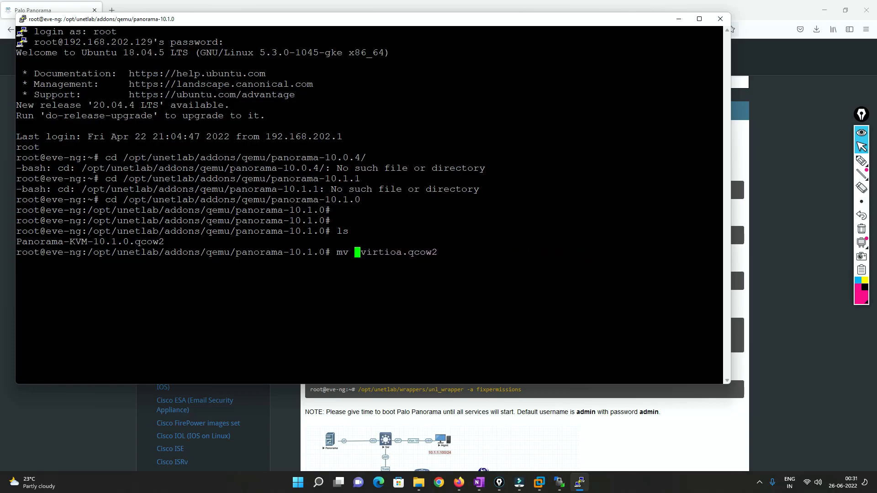
Insert Panorama-KVM-10.1.0.qcow2 as the source, run the rename to virtioa.qcow2, and list the directory with ls
drag(165, 241, 19, 243)
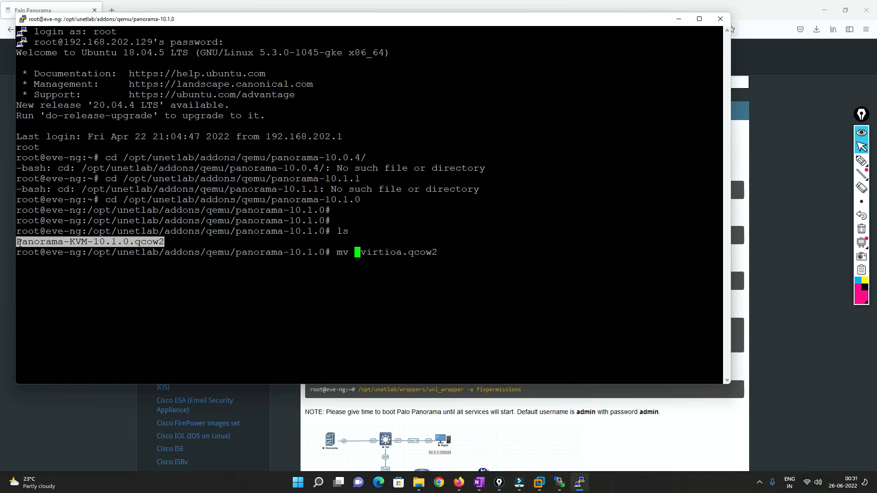
right_click(18, 243)
key(Return)
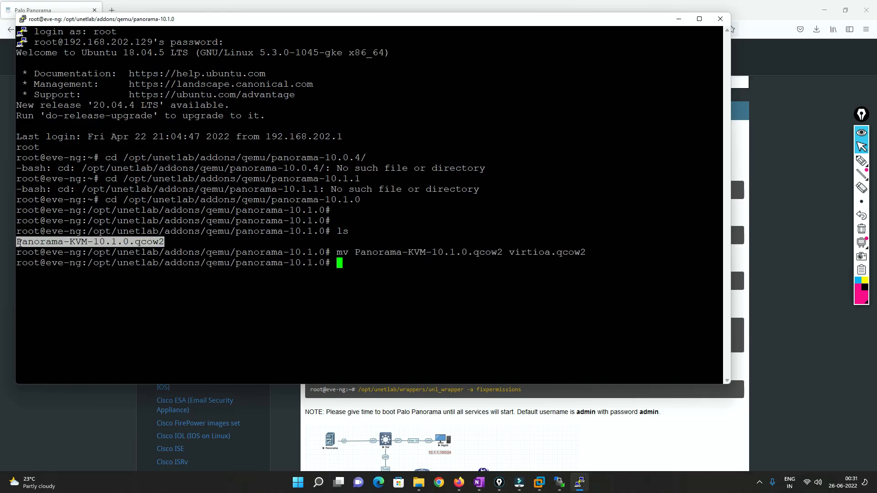
text(ls)
key(Return)
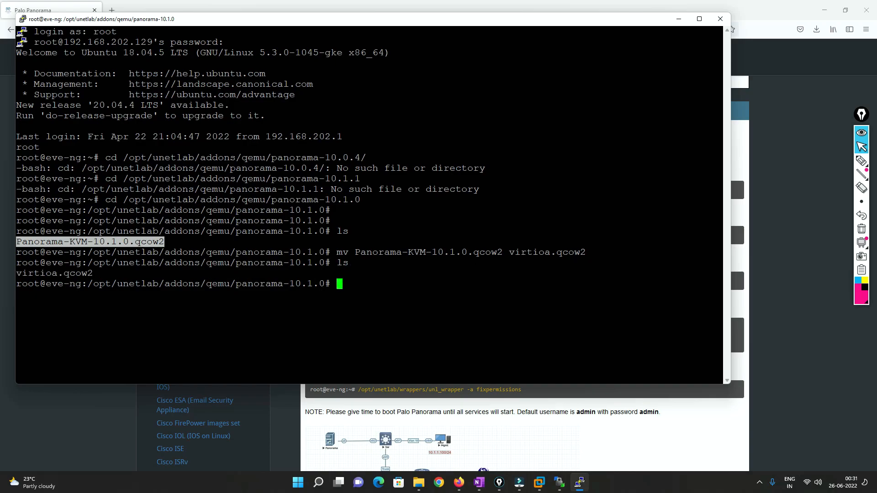
Switch back to the Palo Panorama guide in Firefox and review the instruction on creating a second HDD for syslog
key(alt+Tab)
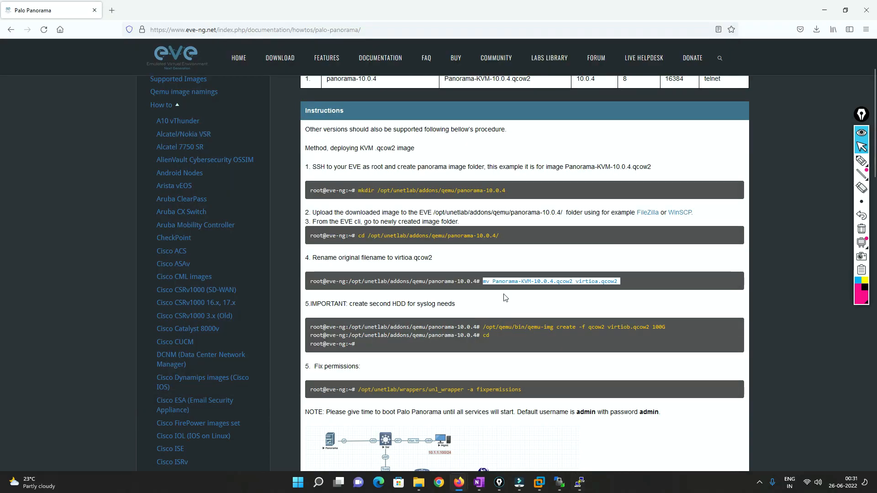
click(518, 335)
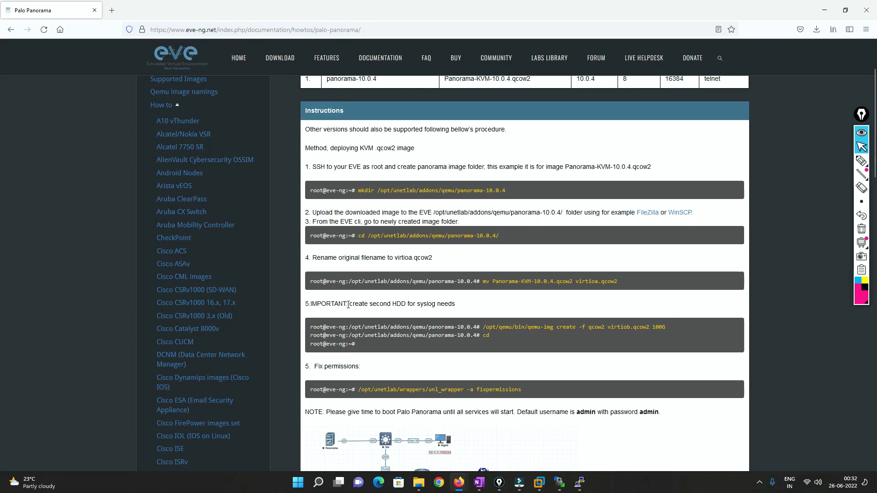
drag(352, 305, 459, 308)
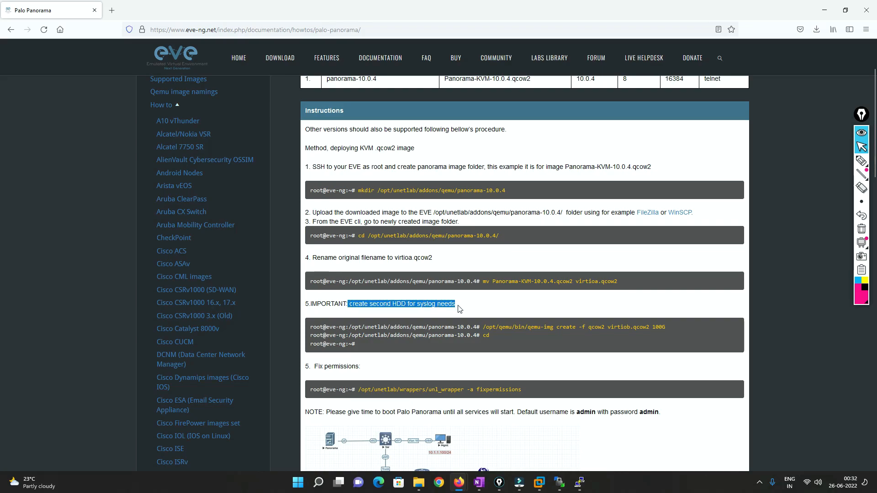
click(460, 308)
drag(391, 305, 421, 305)
Copy the guide's command into PuTTY and run /opt/qemu/bin/qemu-img create -f qcow2 virtiob.qcow2 100G, highlighting its output
drag(484, 327, 656, 328)
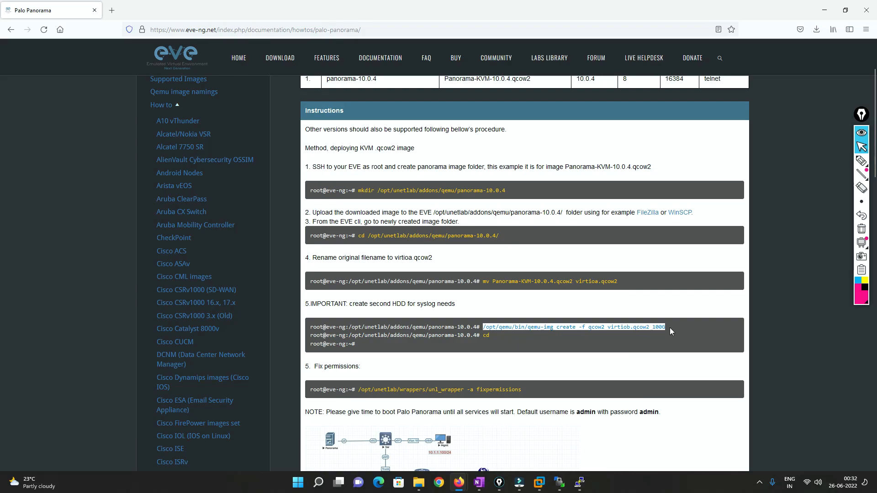
key(alt+Tab)
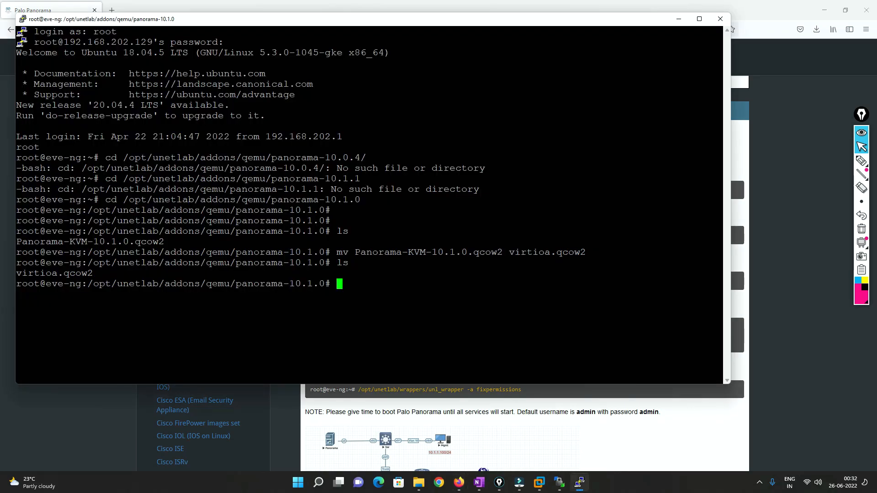
text(/opt/qemu/bin/qemu-img create -f qcow2 virtiob.qcow2 100G)
key(Return)
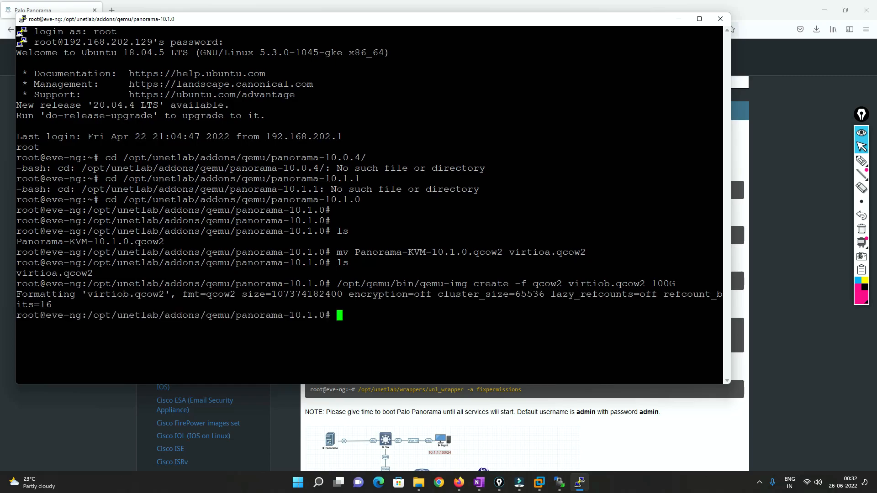
drag(70, 294, 669, 295)
Check the guide's next command in Firefox and run cd in PuTTY to return to the home directory
click(579, 482)
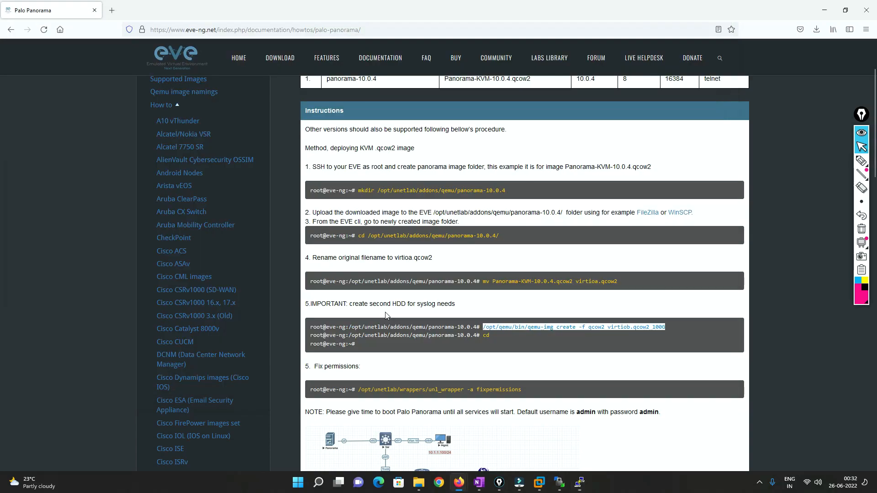
click(484, 335)
click(579, 482)
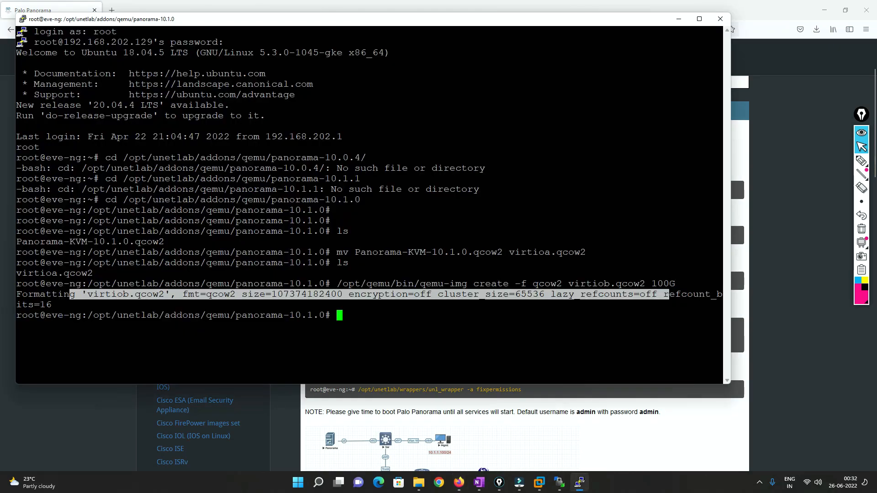
text(cd)
key(Return)
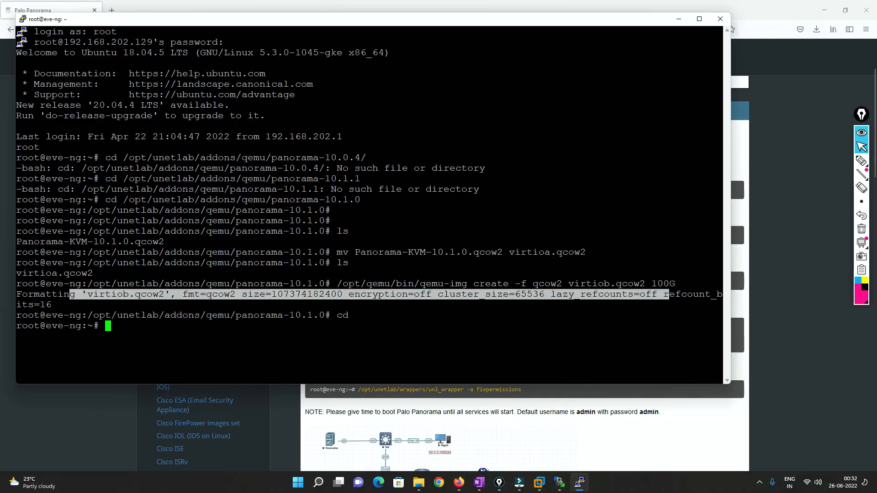
Copy the fix-permissions command from the guide and run /opt/unetlab/wrappers/unl_wrapper -a fixpermissions in PuTTY
click(359, 390)
drag(359, 391, 529, 393)
key(ctrl+c)
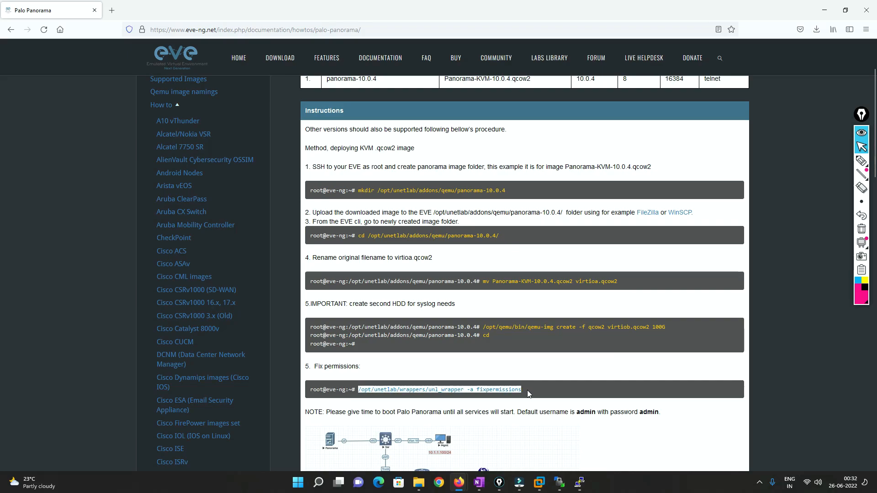
key(alt+Tab)
right_click(526, 361)
key(Return)
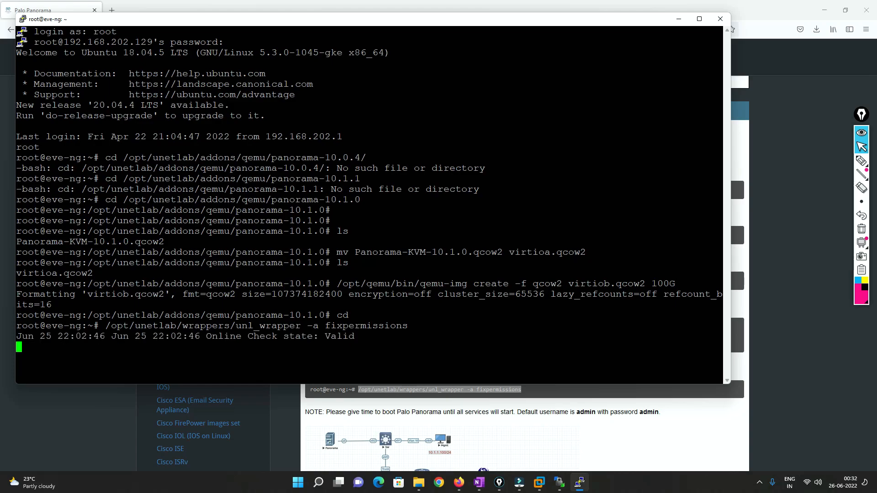
Highlight the check state in the fixpermissions output and interrupt the running command
drag(326, 337, 354, 337)
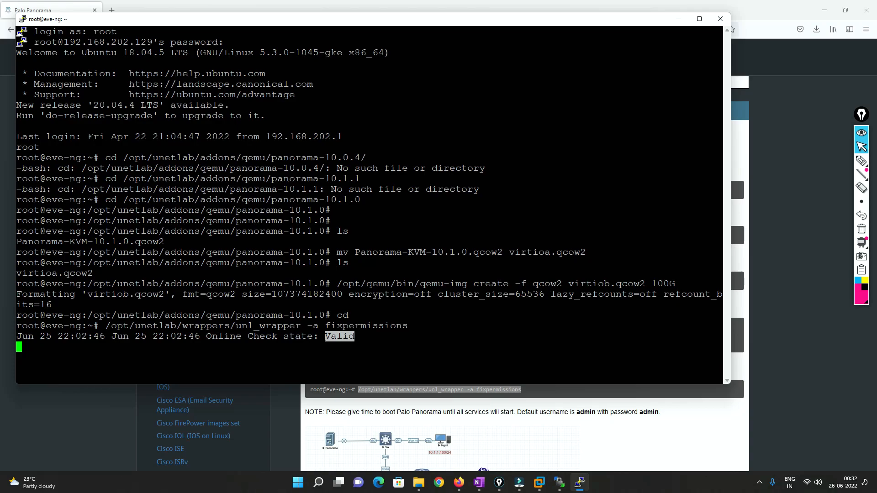
drag(319, 337, 354, 337)
key(Return)
click(347, 338)
drag(325, 337, 354, 337)
drag(212, 338, 355, 337)
click(355, 338)
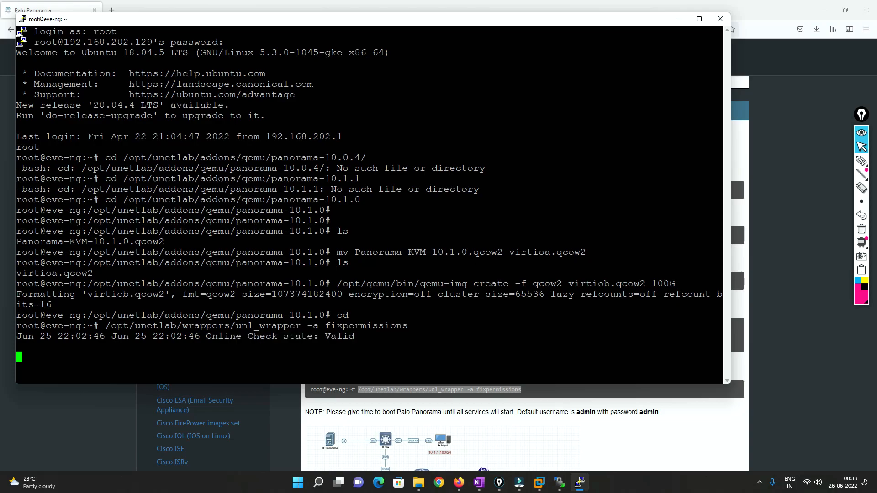
key(ctrl+c)
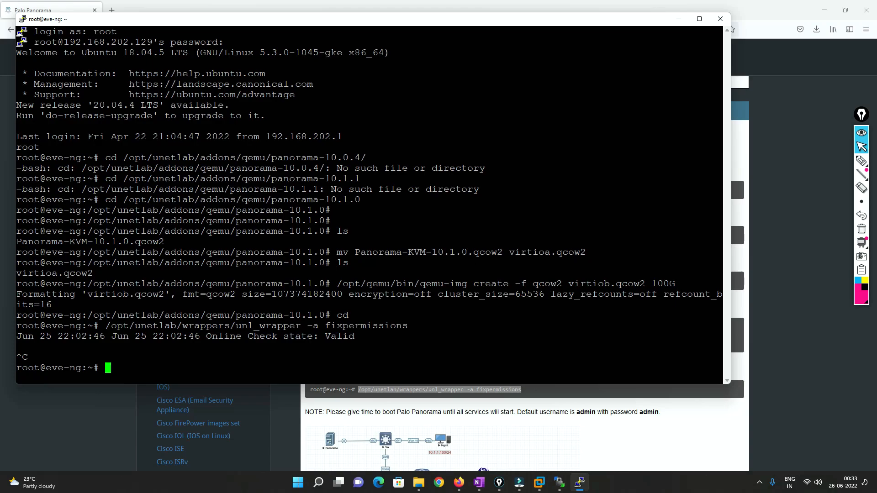
Open the EVE-NG login page at 192.168.202.129 in a new Firefox tab
click(112, 10)
click(161, 29)
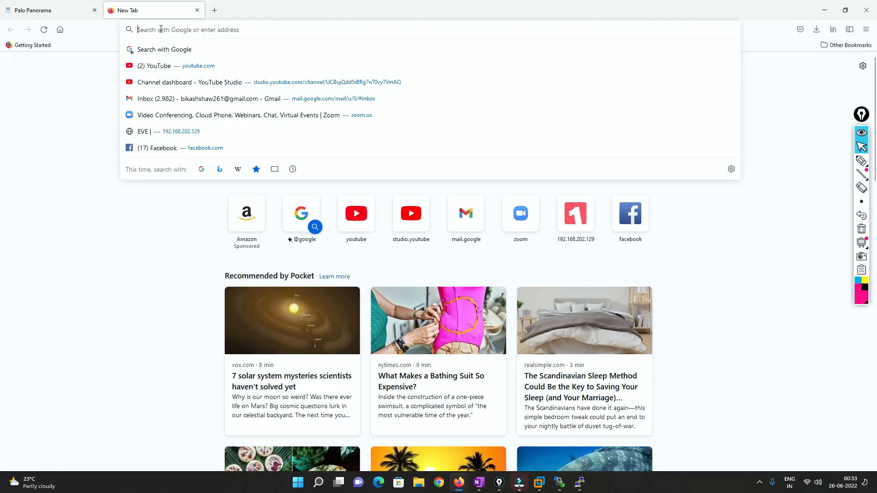
text(192.168)
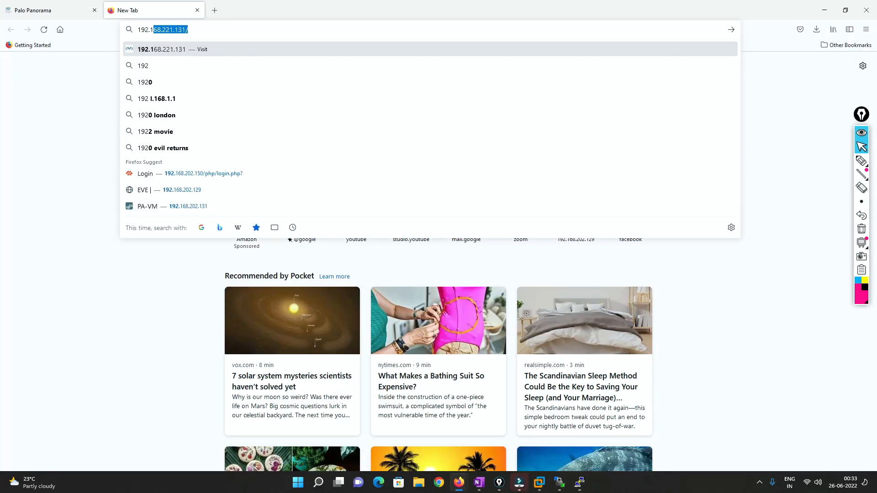
text(.202.129)
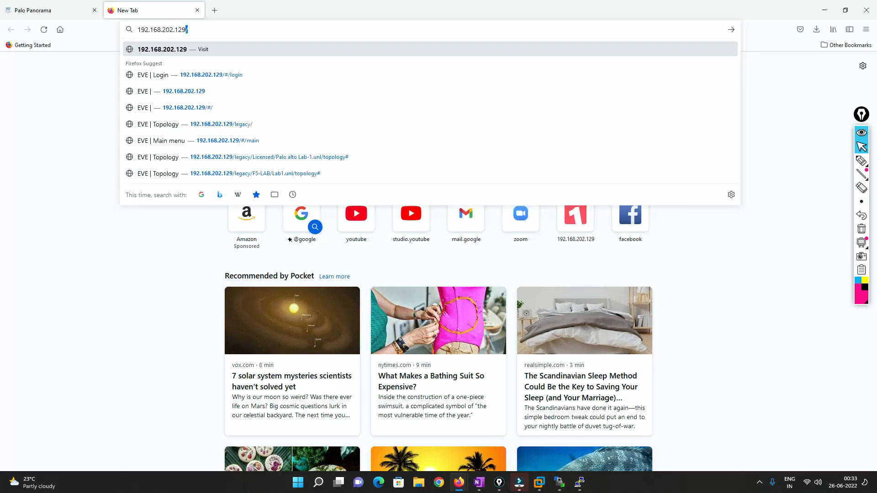
key(Down)
key(Return)
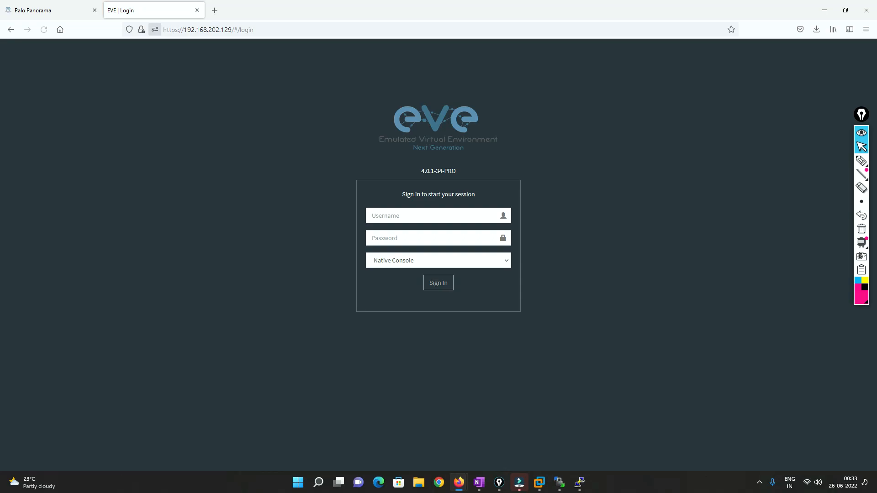
Sign in to EVE-NG with the username admin and the account password, keeping the Native Console option
click(404, 212)
text(a)
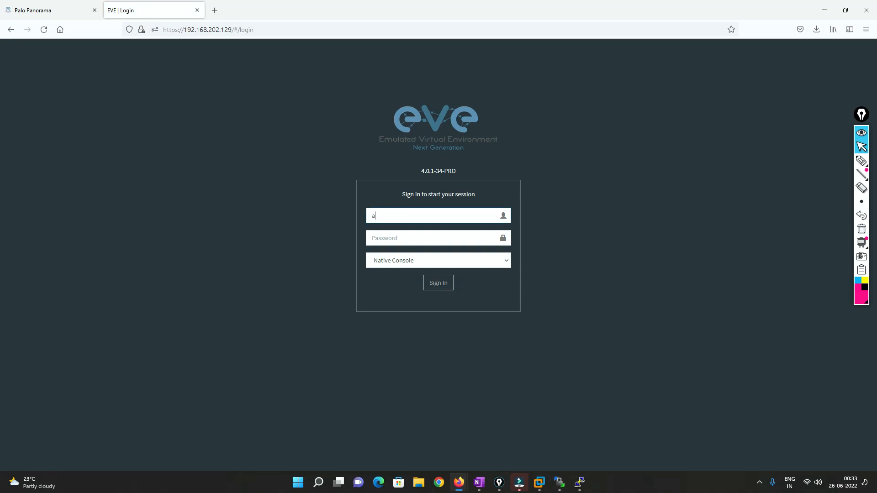
text(dmin)
key(Tab)
text(eve)
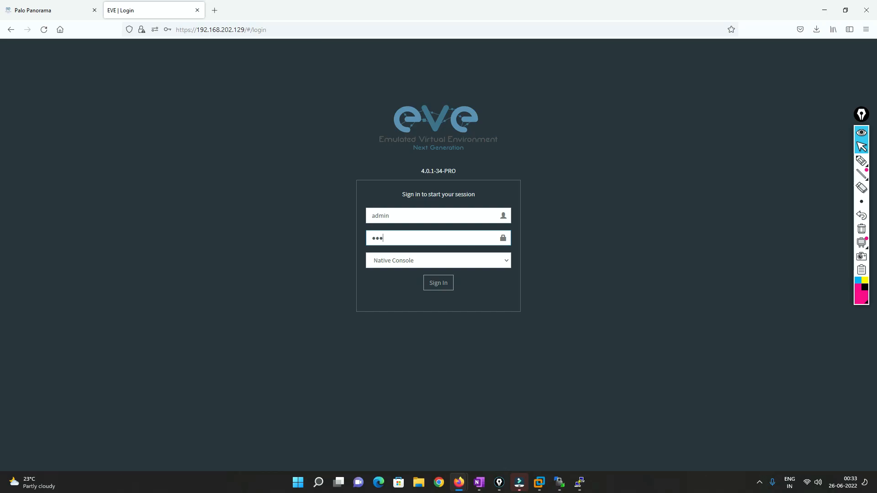
click(434, 284)
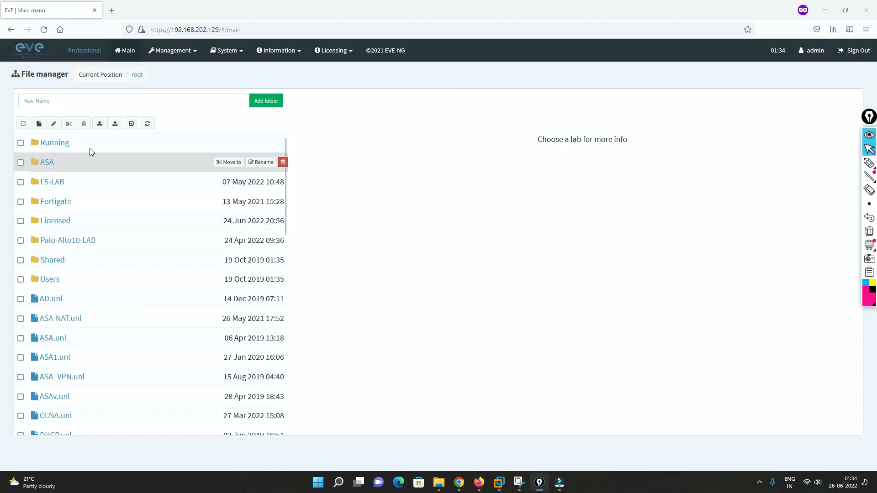
Create a new lab named Pano-Test in the root folder
click(39, 125)
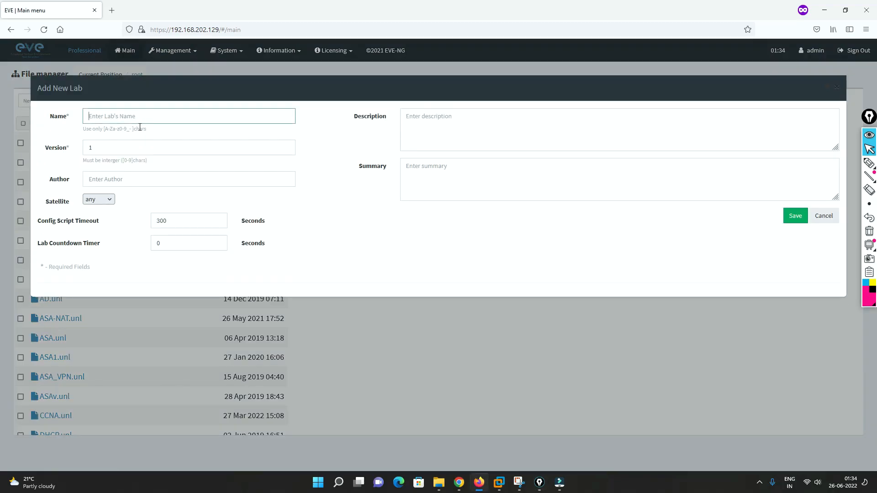
text(Pano-Test)
key(Return)
Find Pano-Test.unl in the file manager and open its topology
scroll(74, 295, down, 5)
scroll(75, 295, down, 5)
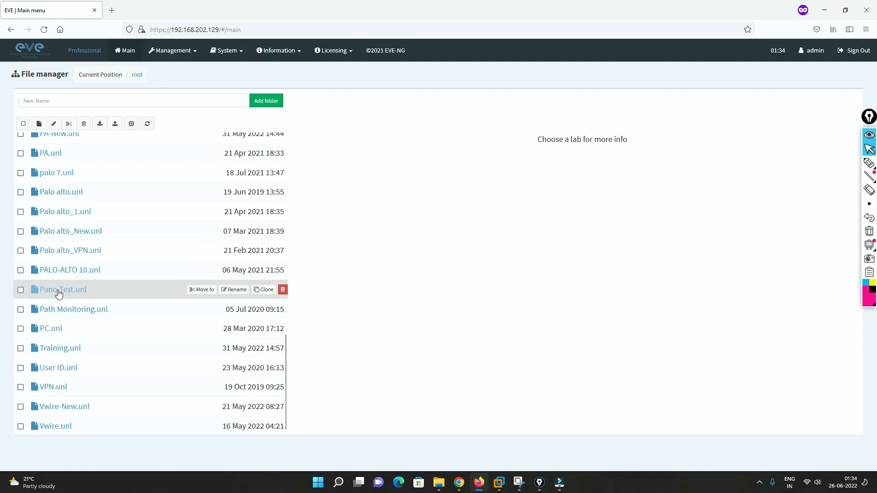
click(58, 293)
click(333, 364)
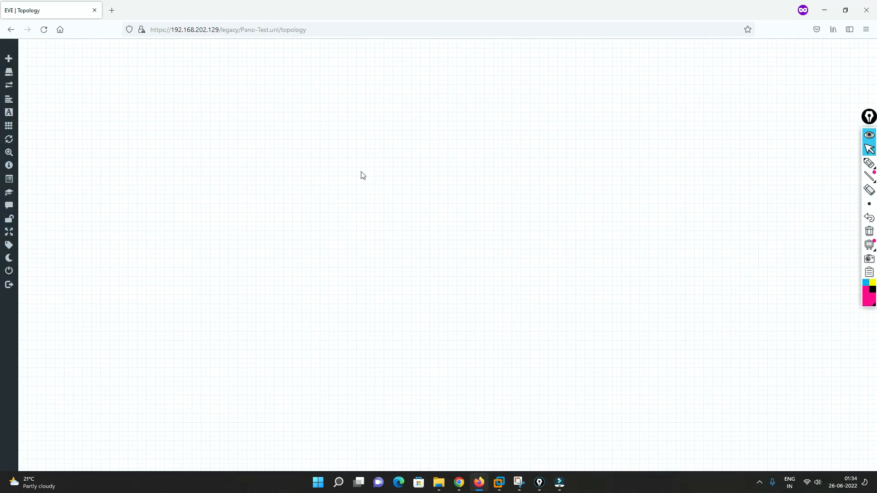
Add one Palo Alto Panorama node using the panorama-10.1.0 image, with 4 CPUs, 16384 MB RAM and 1 Ethernet interface
right_click(319, 143)
click(355, 163)
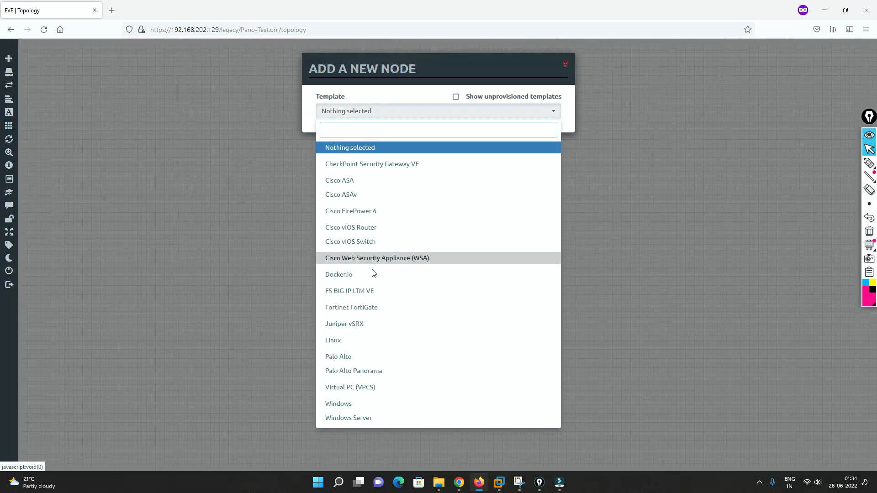
click(356, 371)
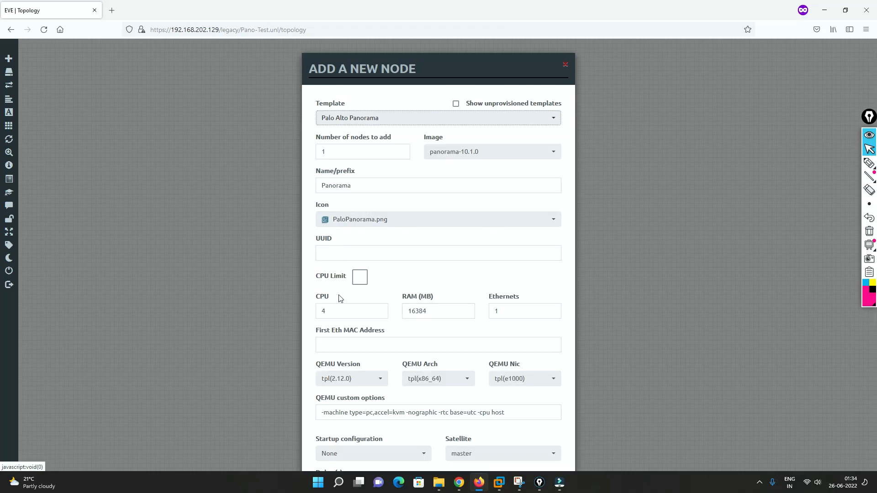
drag(428, 311, 405, 311)
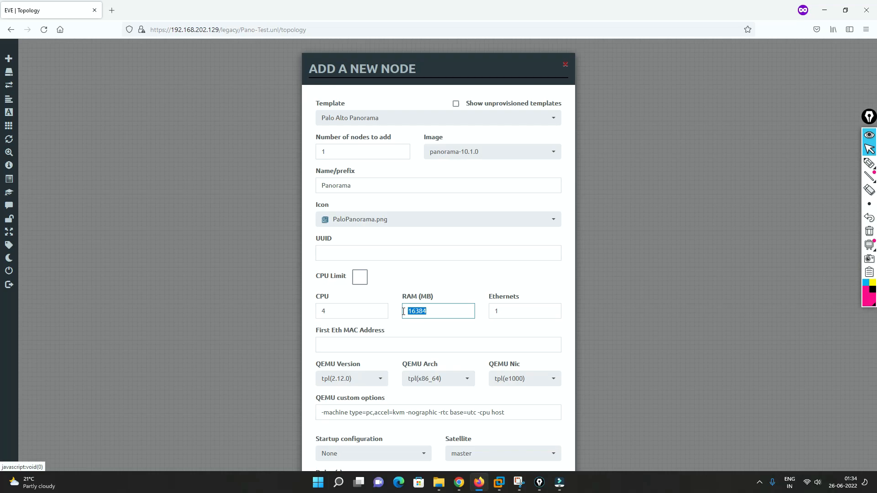
click(458, 152)
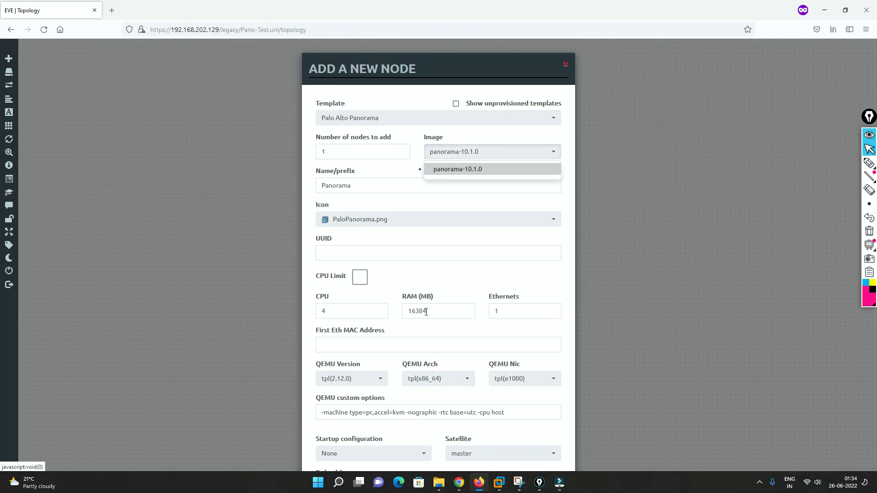
click(416, 273)
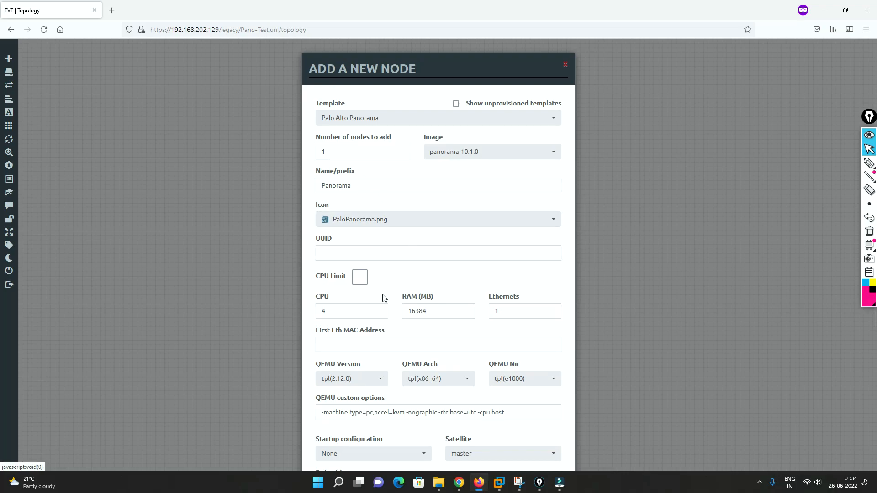
drag(335, 311, 301, 311)
scroll(502, 338, down, 5)
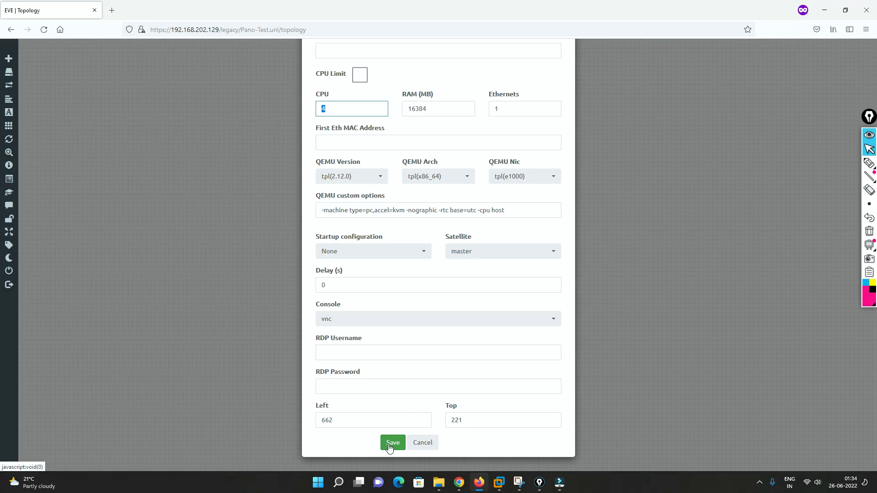
click(389, 446)
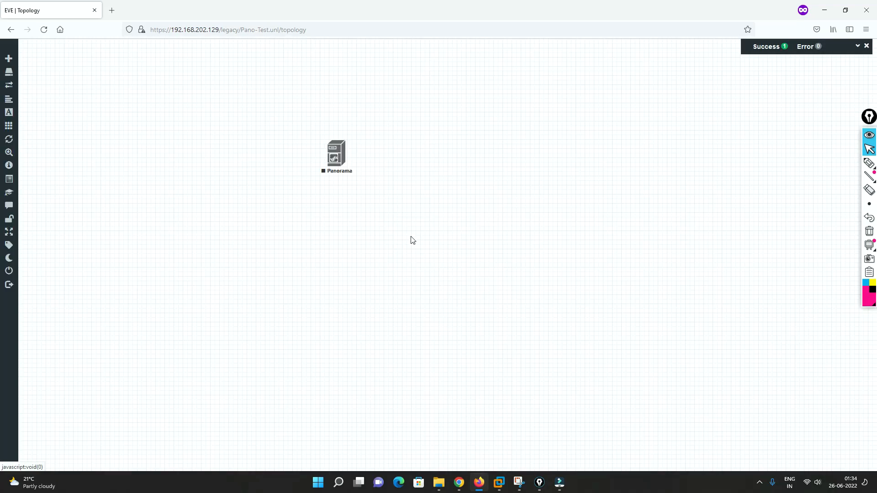
Move the Panorama node slightly lower on the topology and start it
drag(337, 163, 339, 208)
right_click(342, 202)
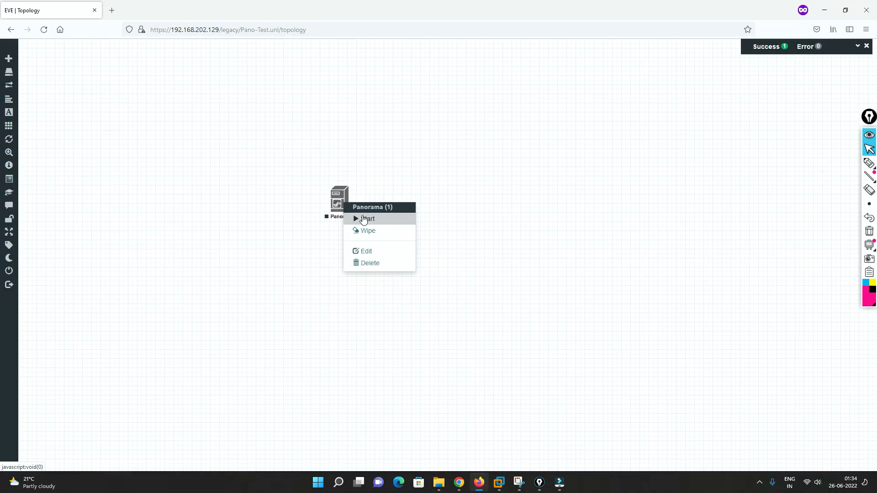
click(366, 218)
Open the Panorama node's VNC console with ultravnc_wrapper and place its window beside the node
click(339, 200)
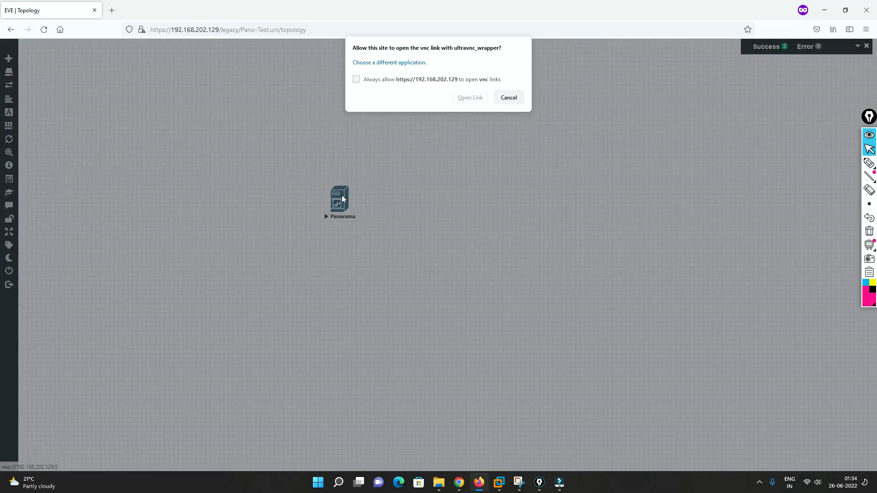
click(470, 98)
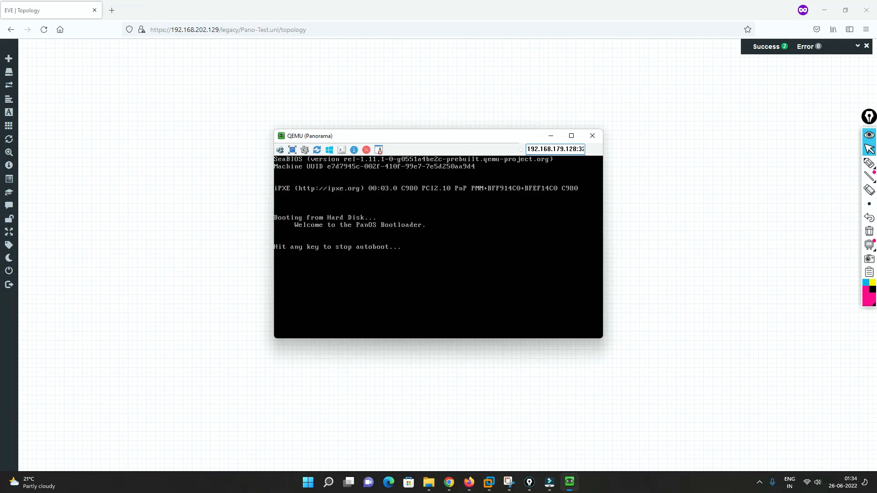
drag(407, 141, 592, 173)
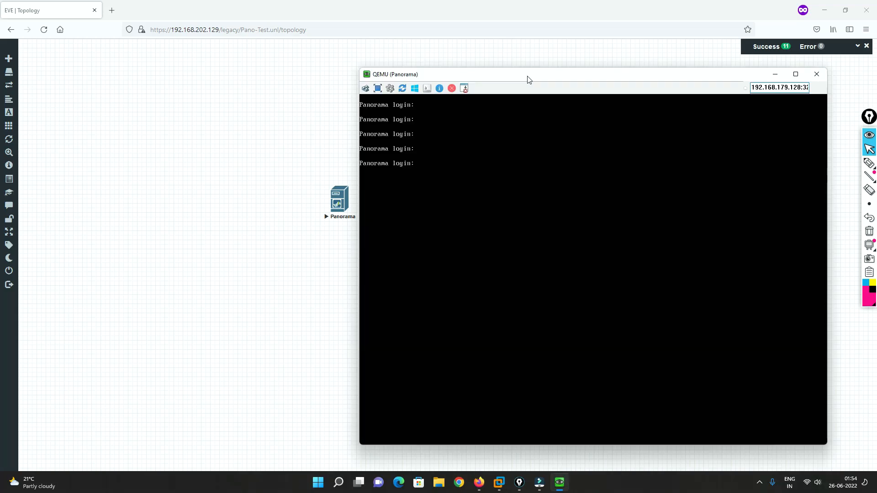
drag(528, 80, 552, 80)
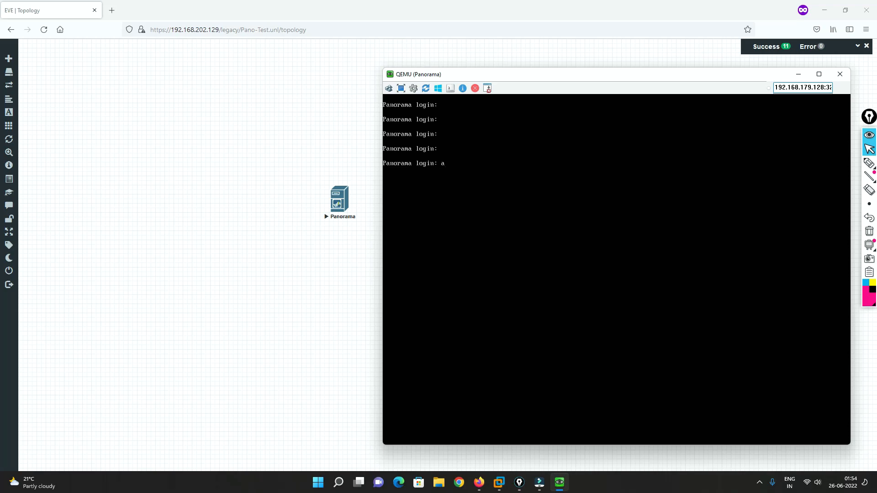
Log in to the Panorama console as admin with the account password
text(in)
key(Return)
key(Return)
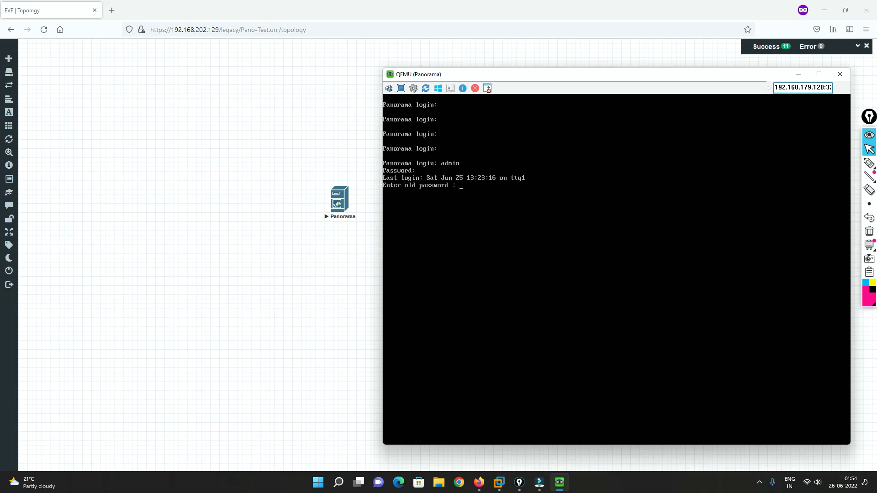
Change the Panorama admin password by entering the old password, then the new password and its confirmation
key(Return)
key(Return)
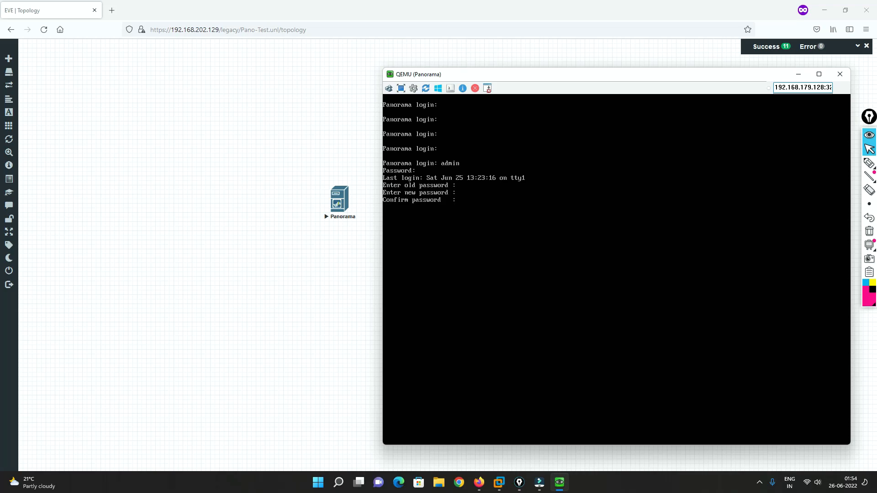
key(Return)
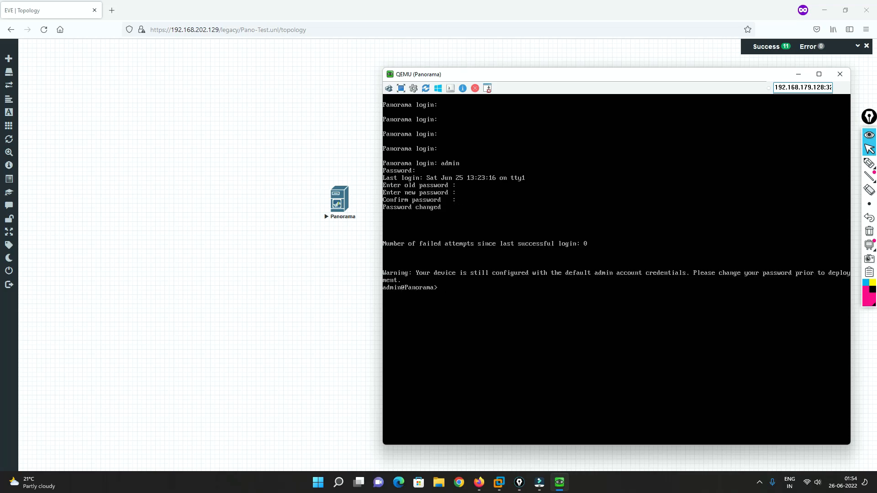
key(Return)
key(Return)
key(Return)
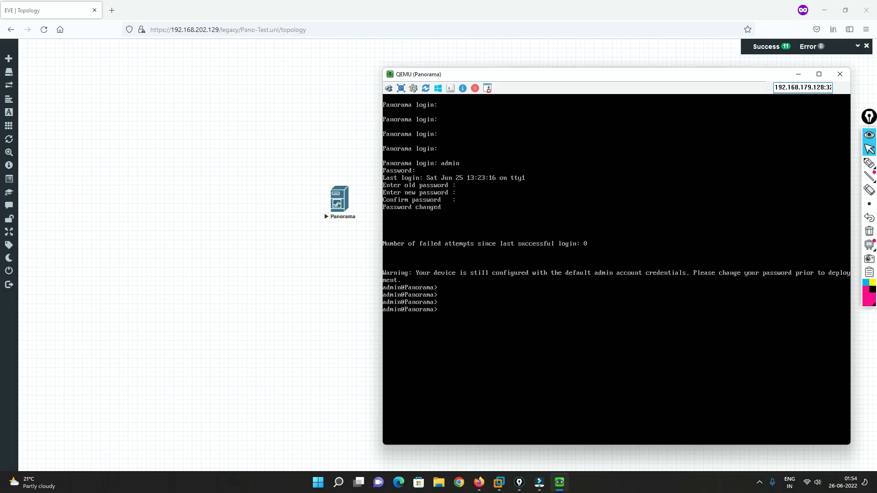
Display the management interface details with the command show interface management
text(show inter)
key(Tab)
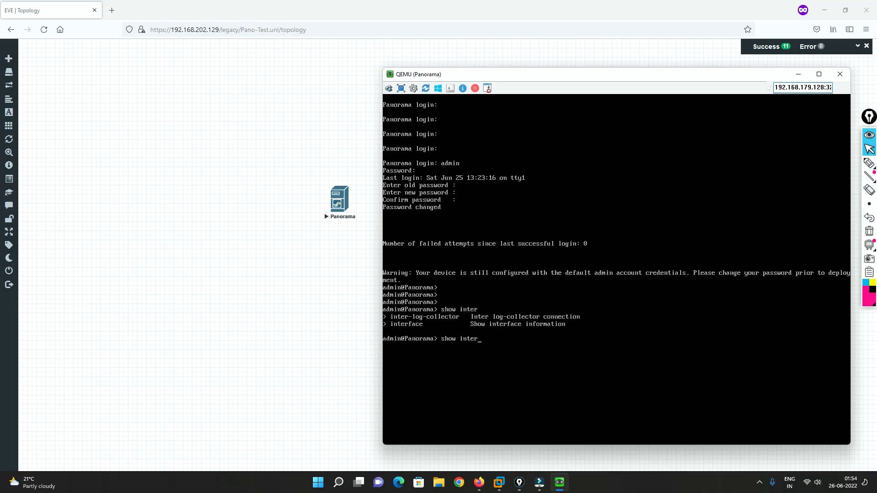
text(face management)
key(Return)
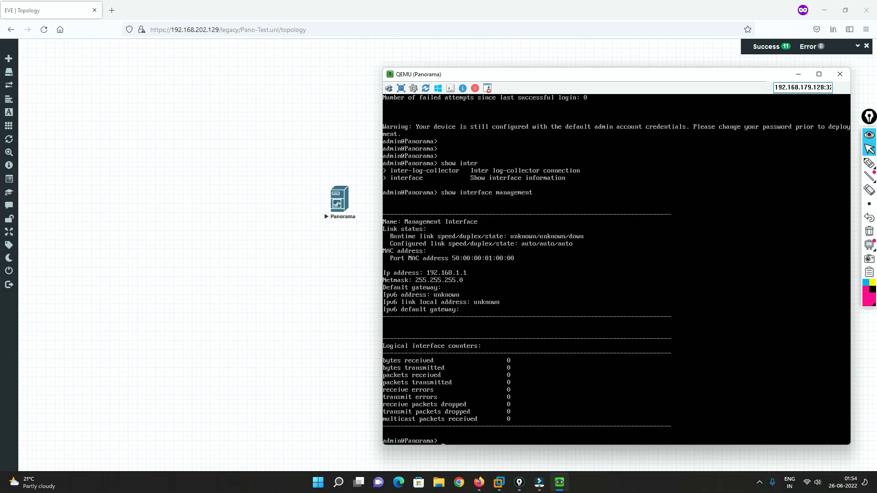
Annotate the topology with a freehand box labelled PC, linked to the Panorama node and marked 192.168.1.2
click(242, 286)
click(869, 163)
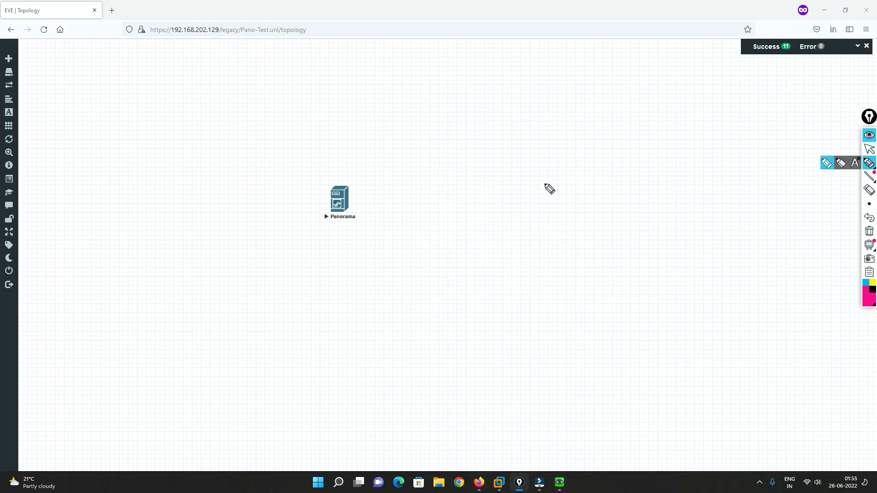
mouse_move(347, 188)
mouse_down()
mouse_move(436, 180)
mouse_move(440, 158)
mouse_move(488, 184)
mouse_move(459, 172)
mouse_move(460, 180)
mouse_up()
drag(458, 161, 460, 171)
mouse_move(473, 165)
mouse_down()
mouse_move(478, 173)
mouse_move(362, 170)
mouse_up()
mouse_move(439, 183)
mouse_down()
mouse_move(427, 210)
mouse_move(428, 246)
mouse_up()
mouse_move(435, 231)
mouse_down()
mouse_move(445, 239)
mouse_move(466, 232)
mouse_up()
click(451, 232)
mouse_move(475, 215)
mouse_down()
mouse_move(474, 231)
mouse_move(490, 220)
mouse_up()
click(483, 217)
click(496, 213)
drag(501, 203, 512, 212)
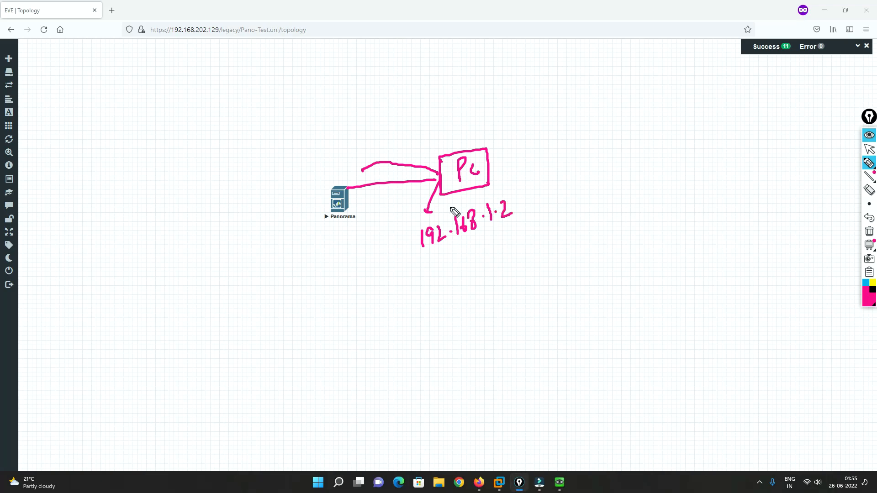
Sketch a cloud linking a local PC to the Panorama node, and erase all the freehand annotations
mouse_move(437, 176)
mouse_down()
mouse_move(348, 190)
mouse_move(361, 193)
mouse_move(342, 152)
mouse_move(364, 102)
mouse_move(373, 147)
mouse_move(353, 134)
mouse_up()
mouse_move(361, 115)
mouse_down()
mouse_move(361, 133)
mouse_move(390, 99)
mouse_up()
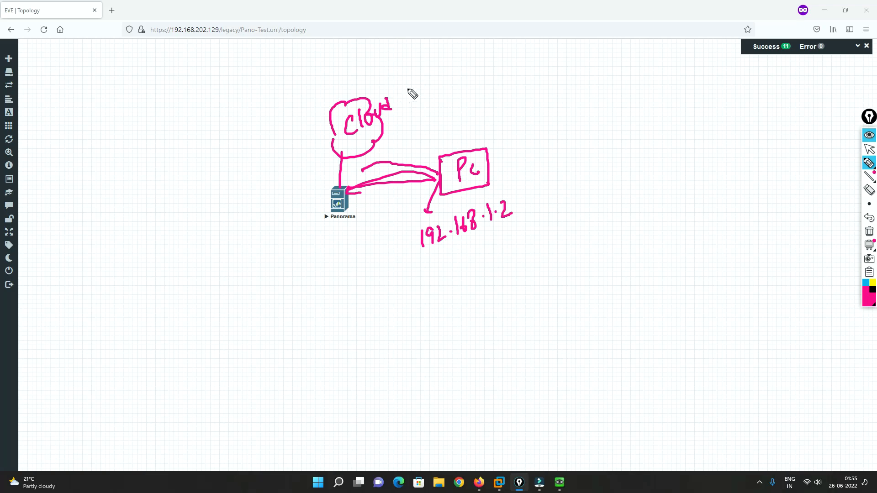
drag(317, 88, 334, 106)
mouse_move(287, 73)
mouse_down()
mouse_move(326, 51)
mouse_move(295, 96)
mouse_move(316, 73)
mouse_move(319, 80)
mouse_move(335, 71)
mouse_move(347, 51)
mouse_move(355, 57)
mouse_up()
drag(326, 83, 346, 167)
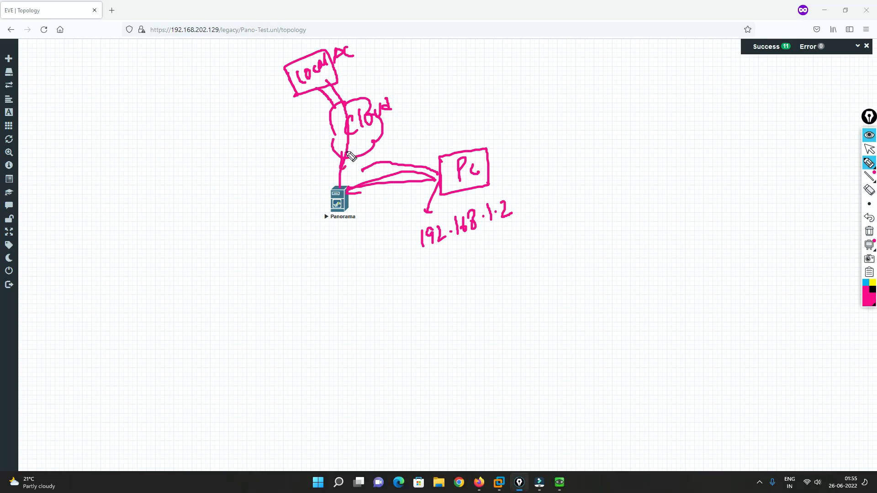
mouse_move(388, 106)
mouse_down()
mouse_move(374, 96)
mouse_move(345, 175)
mouse_move(341, 118)
mouse_up()
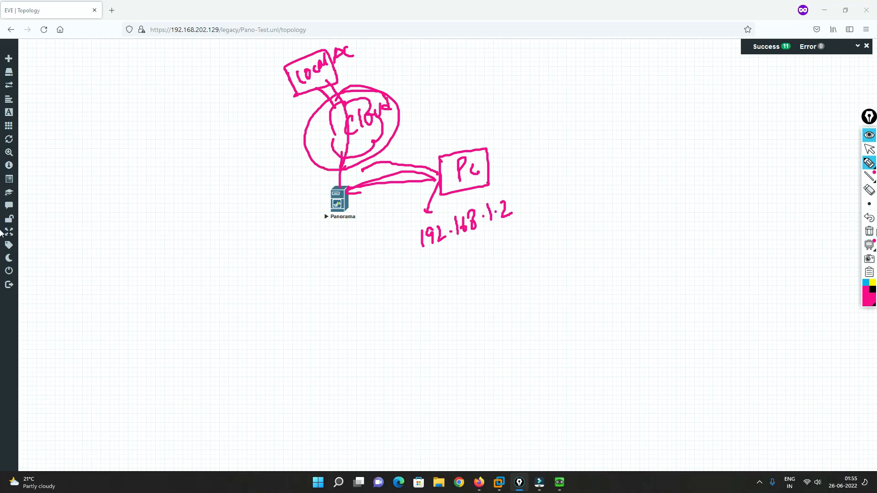
click(869, 233)
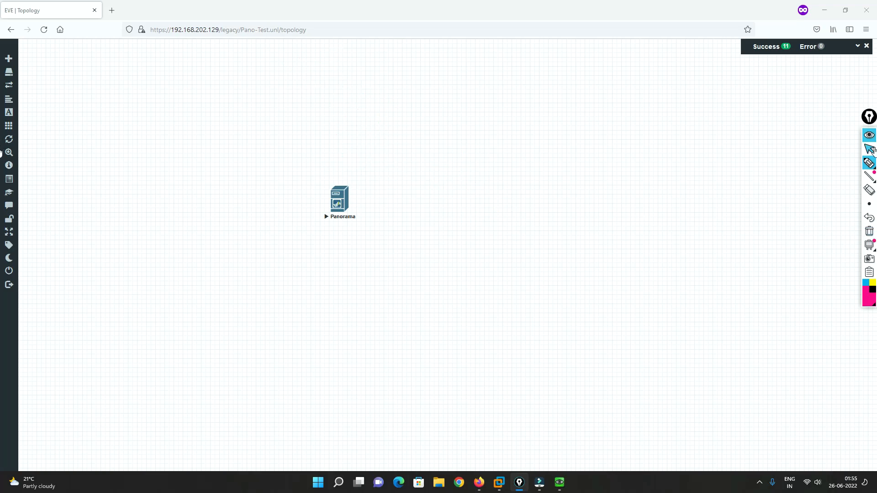
click(868, 149)
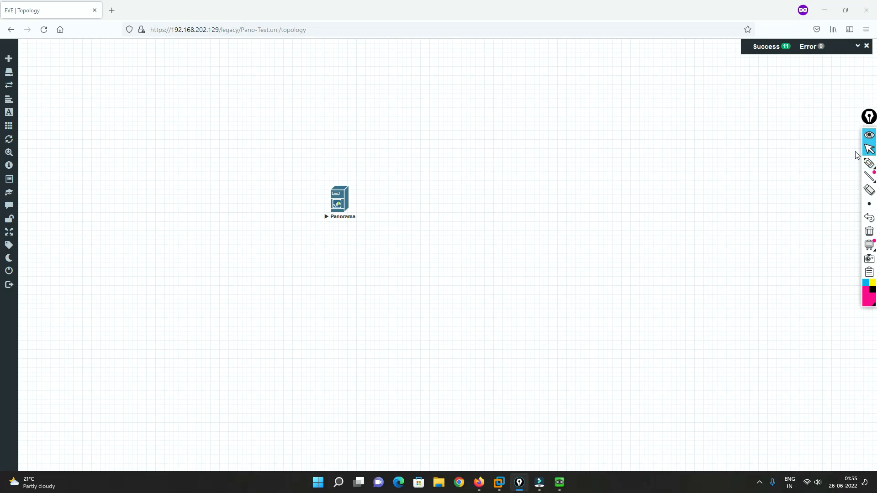
Add a network named Net of type Management(Cloud0) and connect it to the Panorama node's e0 interface
right_click(516, 174)
click(546, 202)
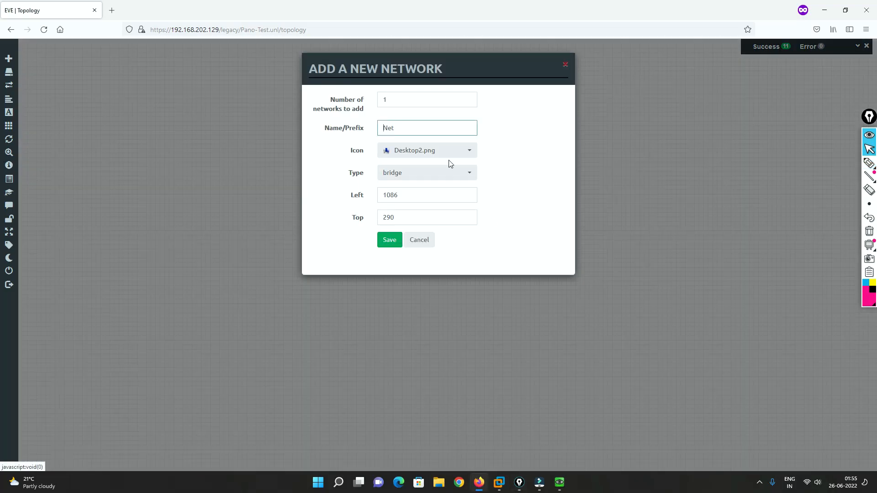
click(418, 177)
click(428, 267)
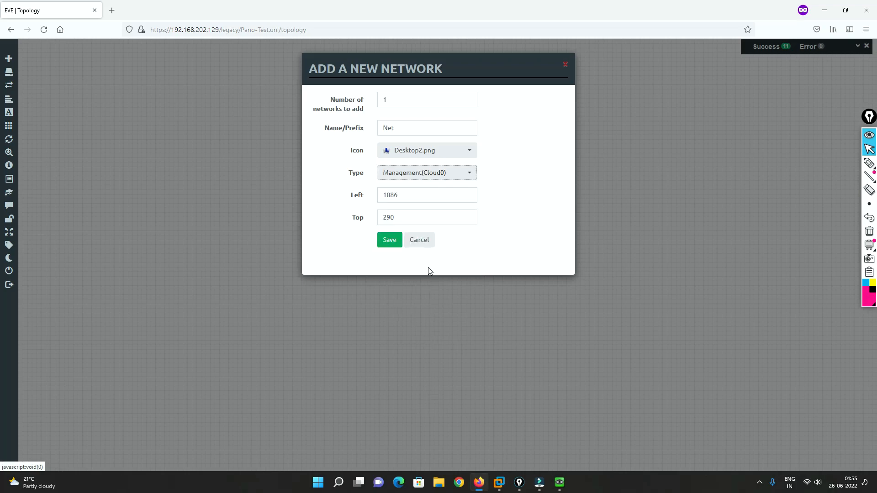
click(392, 241)
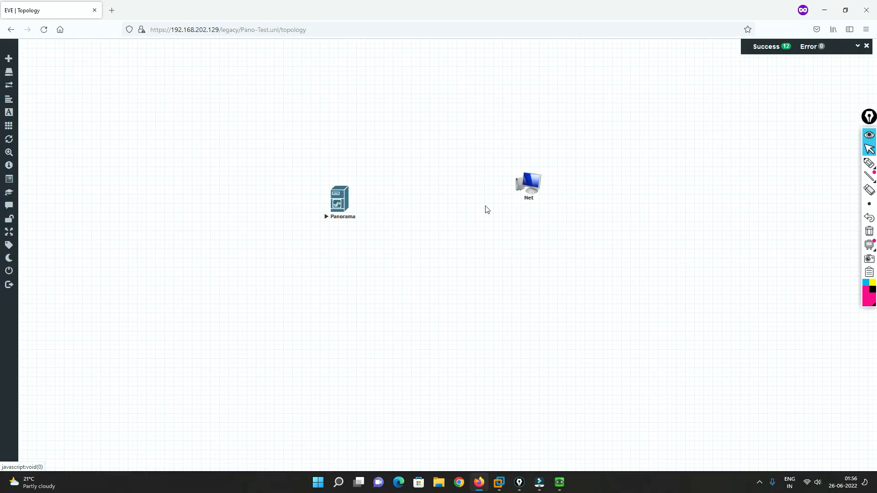
drag(538, 185, 338, 201)
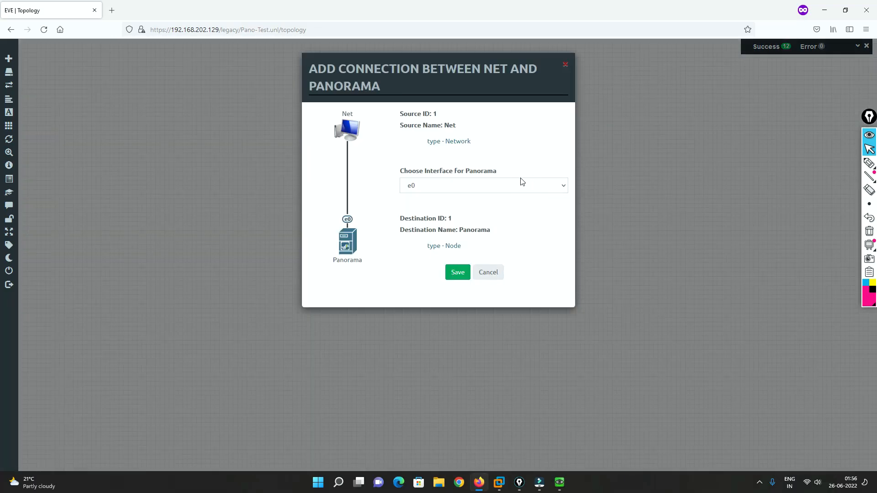
click(456, 273)
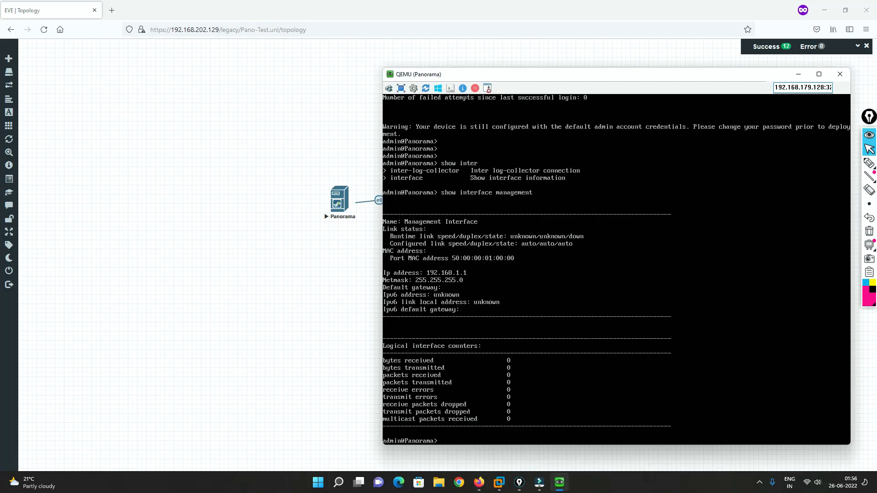
Enter configuration mode in the Panorama console with the configure command
text(s)
key(BackSpace)
key(BackSpace)
key(BackSpace)
text(configure)
key(Return)
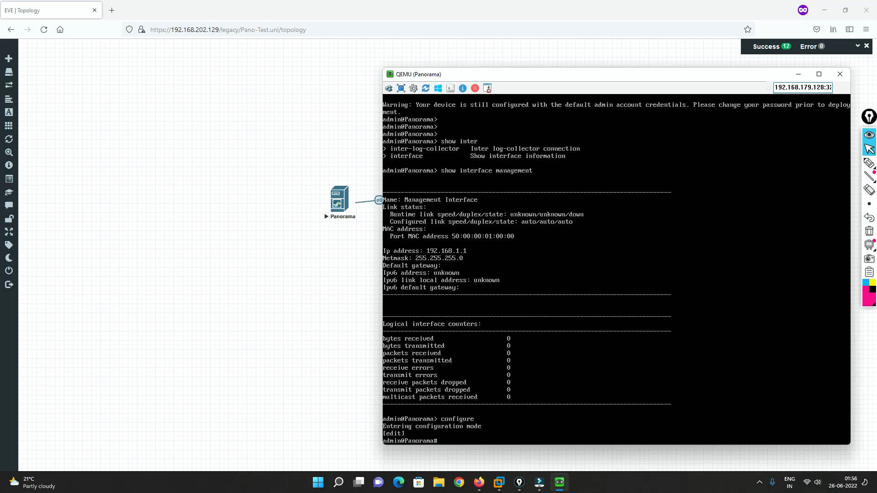
Set the management address type to static with set deviceconfig system type static
text(set devicec)
key(Tab)
key(Tab)
text(system type static)
key(Return)
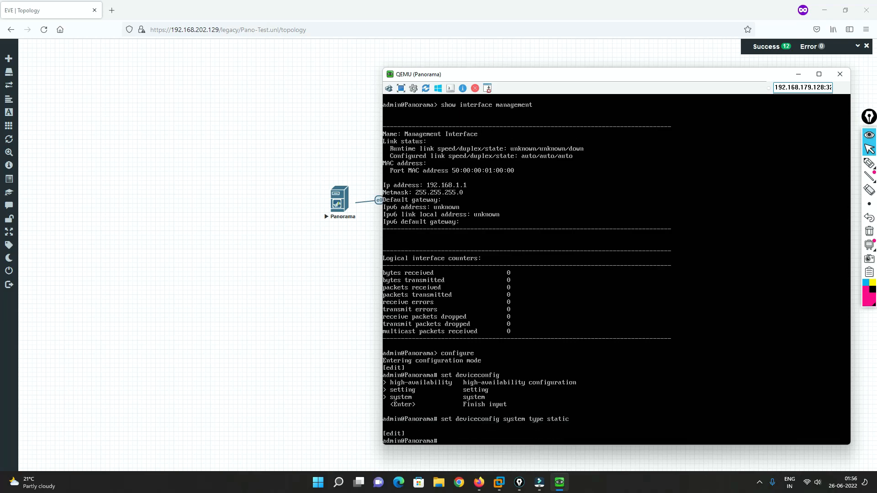
Recall the static address type command and run it again
key(Up)
key(BackSpace)
key(BackSpace)
key(BackSpace)
key(Up)
key(Return)
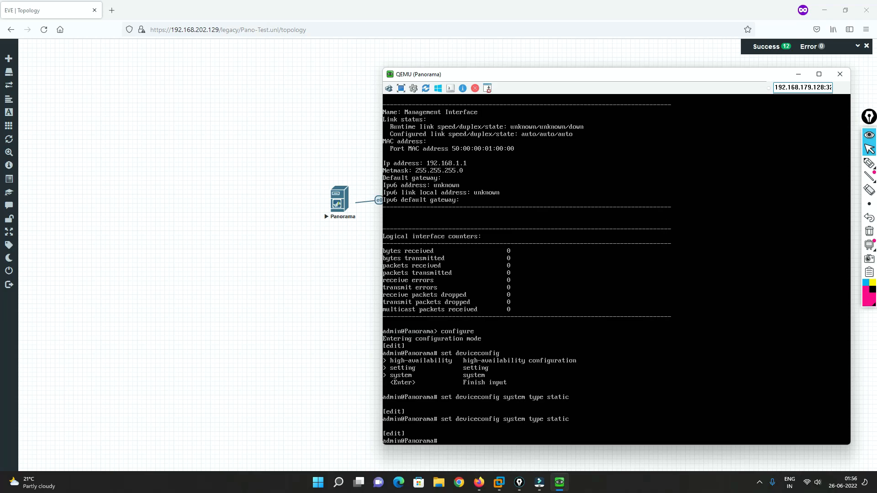
Begin a set deviceconfig system command in the Panorama console, list the ip options and complete the ip-address parameter
text(set deviceconfig system ip)
key(question)
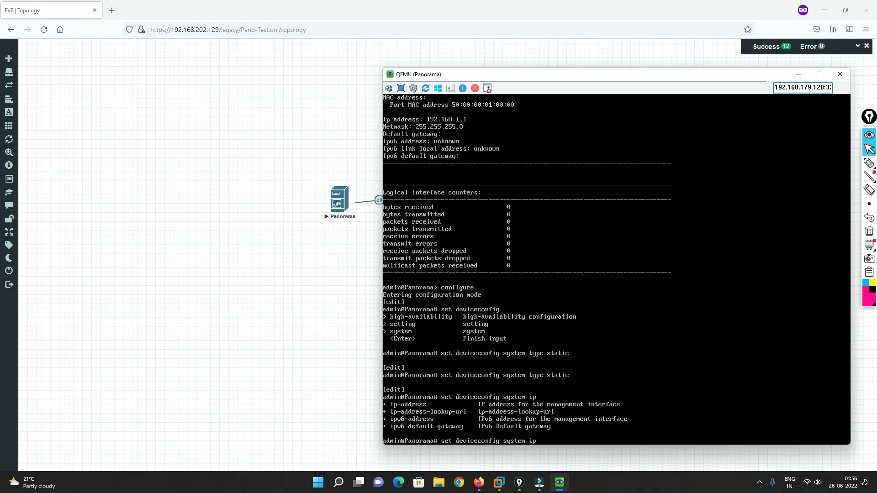
text(-a)
key(Tab)
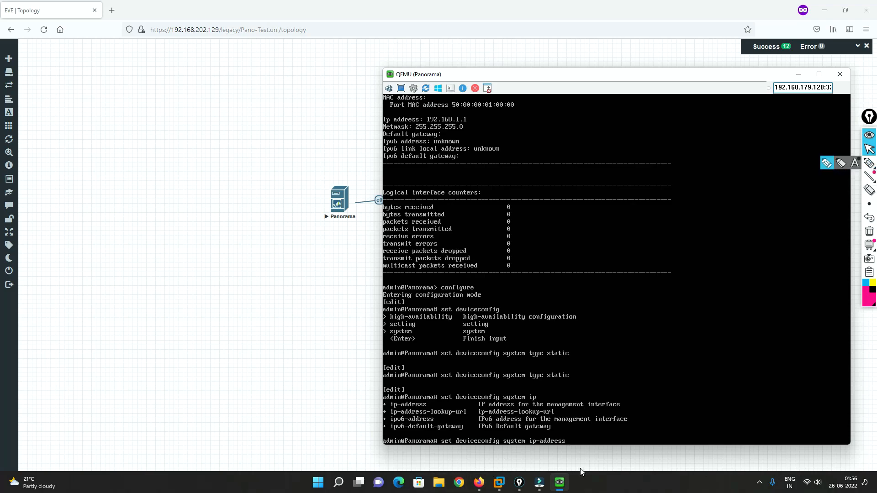
Switch to VMware Workstation and open the DHCP settings of the VMnet8 NAT network in the Virtual Network Editor
click(478, 482)
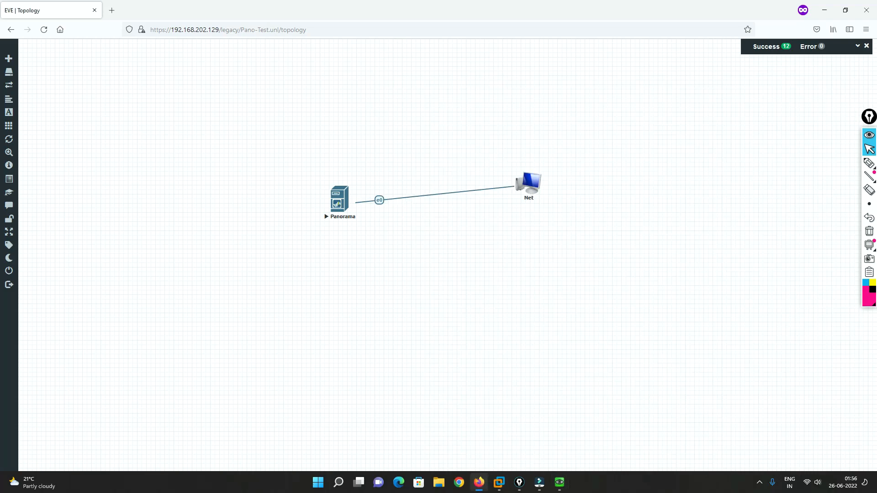
mouse_move(493, 484)
click(524, 418)
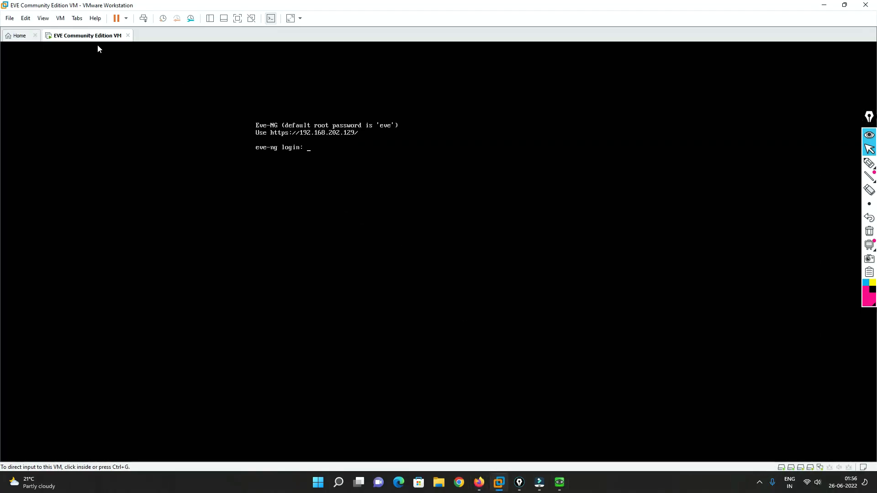
click(26, 19)
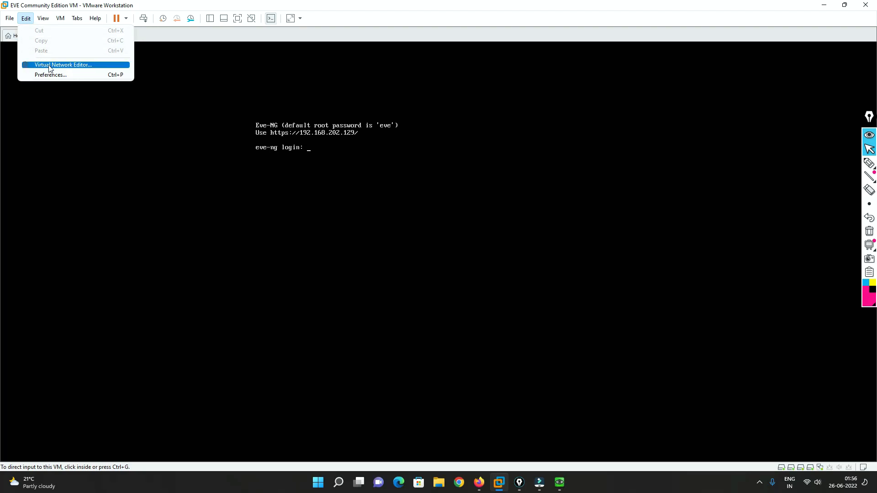
click(61, 68)
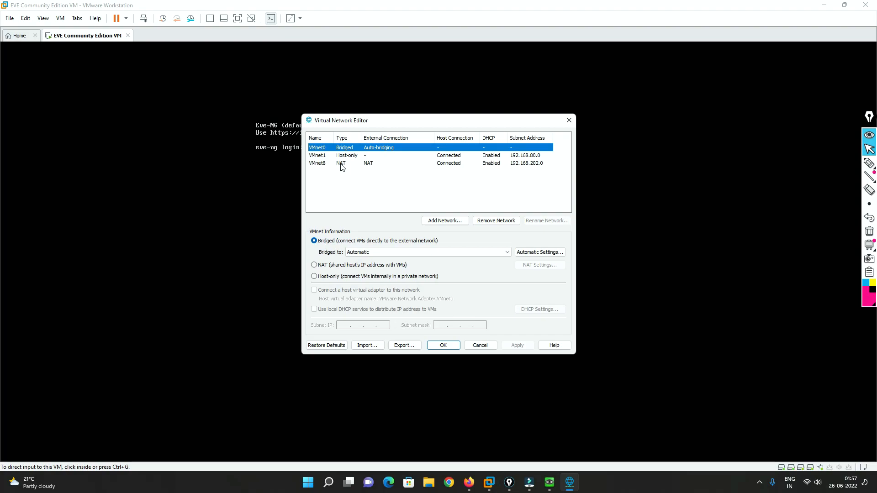
click(342, 165)
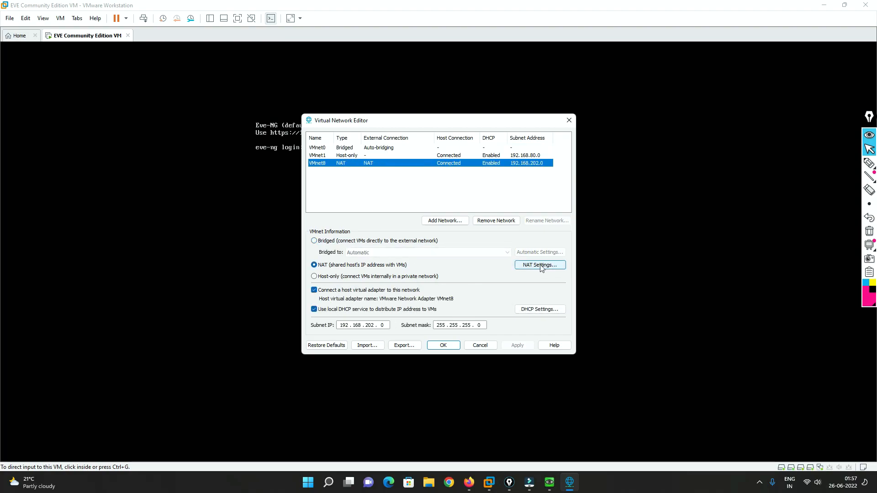
click(539, 310)
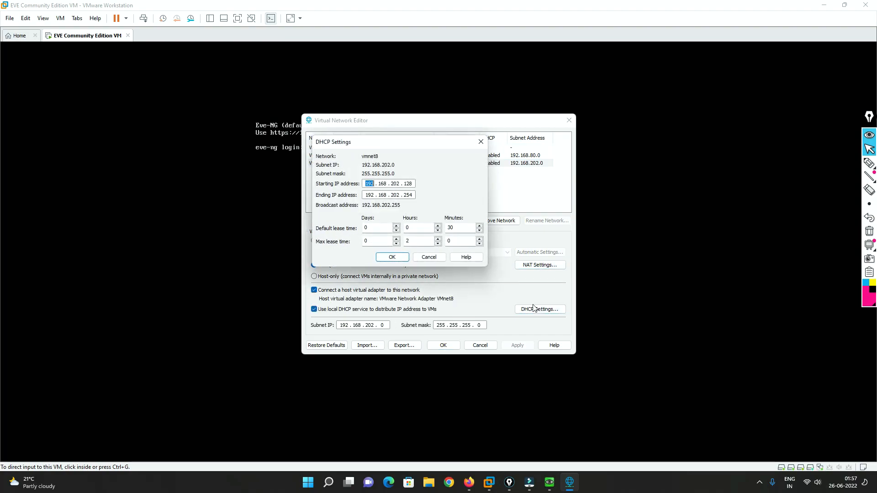
Check the starting and ending addresses of the VMnet8 DHCP range, then cancel both dialogs and minimize VMware Workstation
double_click(408, 183)
double_click(408, 195)
double_click(404, 183)
double_click(408, 195)
click(432, 258)
click(485, 347)
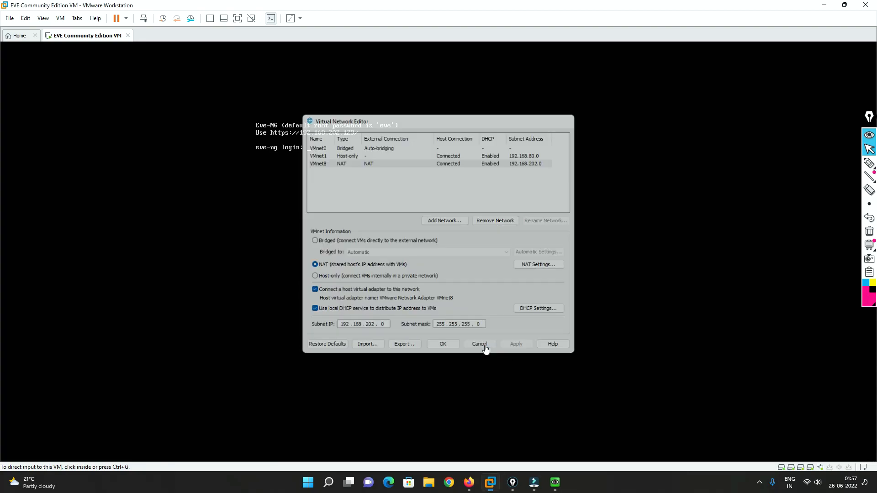
click(821, 8)
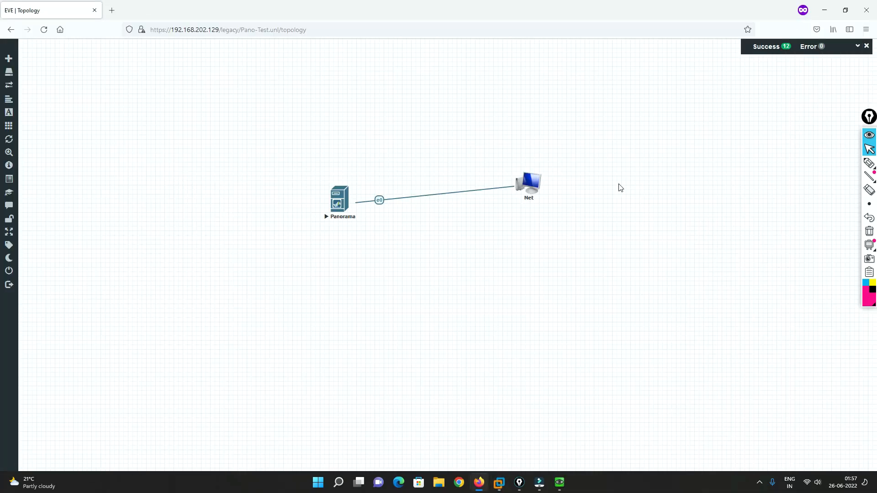
Return to the Panorama console and continue the command with IP address 192.168.202.168 and netmask 255.255.255.0
click(559, 482)
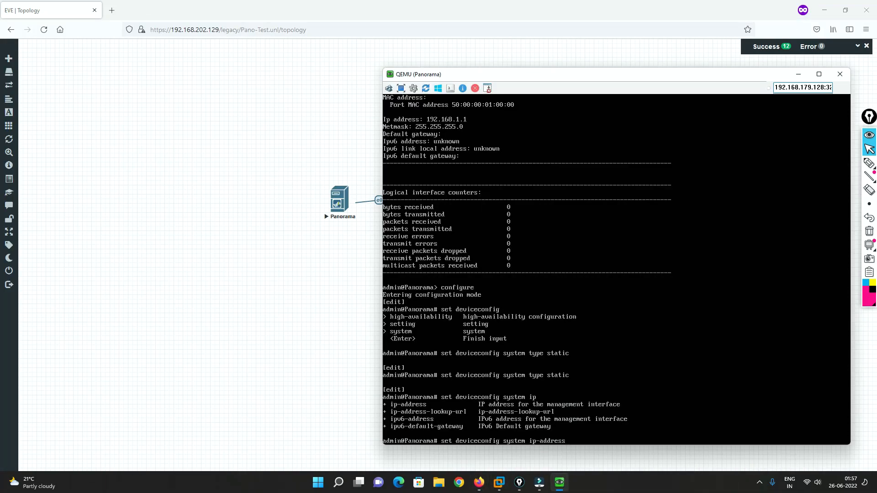
text(168.202.168 netmask 255.255)
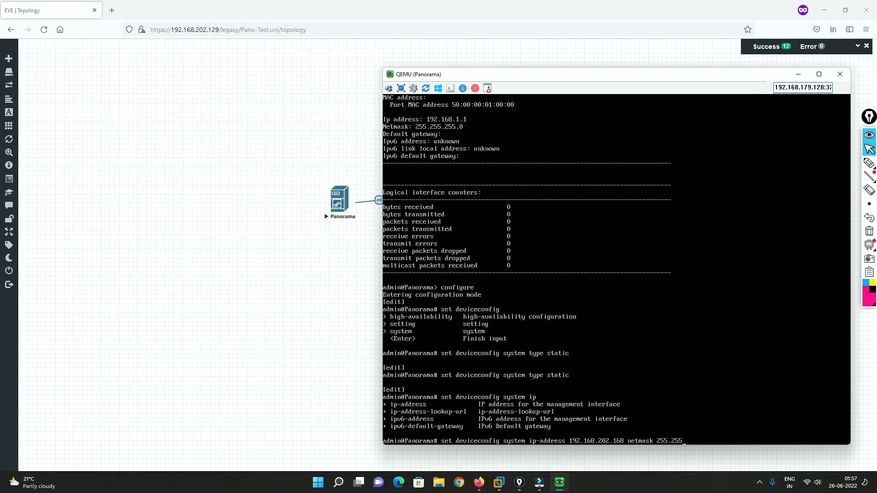
text(.255)
text(.0 de)
Complete and run the address command with default-gateway 192.168.202.2, and commit the configuration
key(Tab)
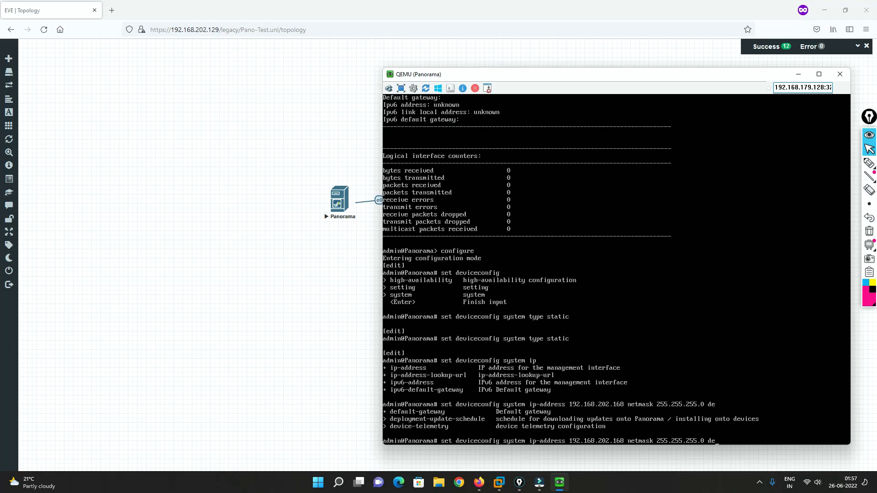
text(f)
key(Tab)
text(192.168.202.2.168.202.)
key(Return)
text(commit)
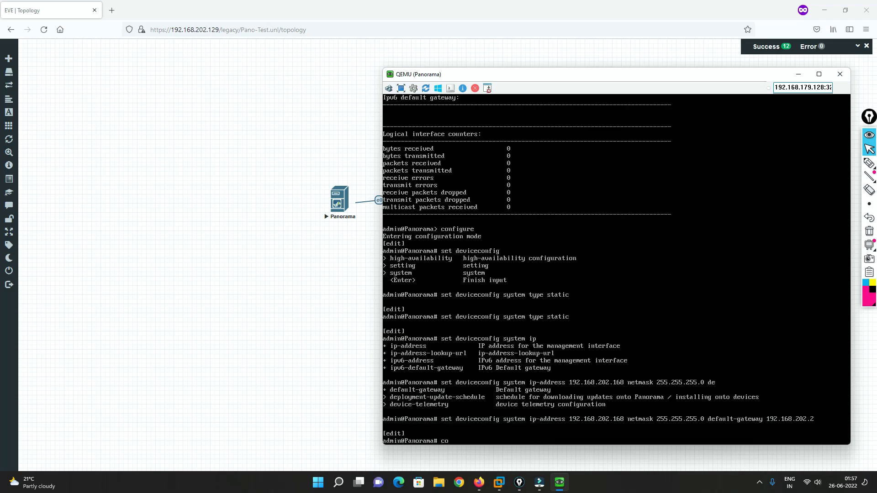
key(Return)
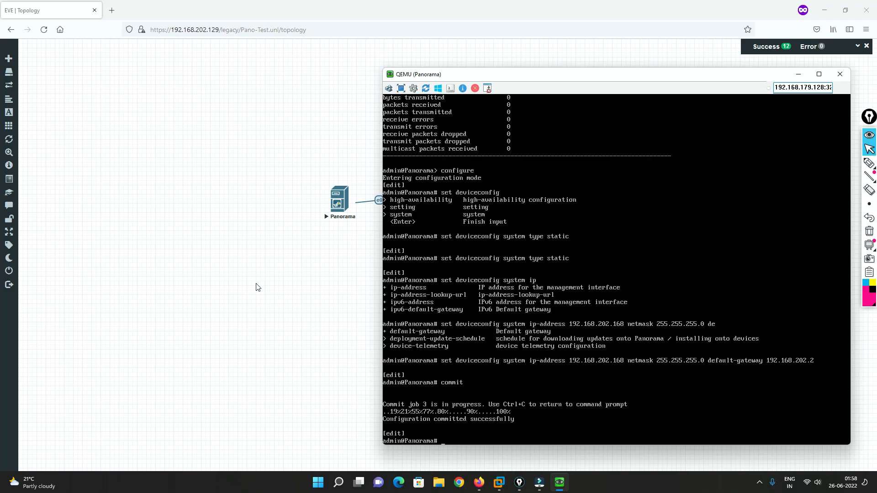
click(112, 10)
click(157, 30)
text(192.168.)
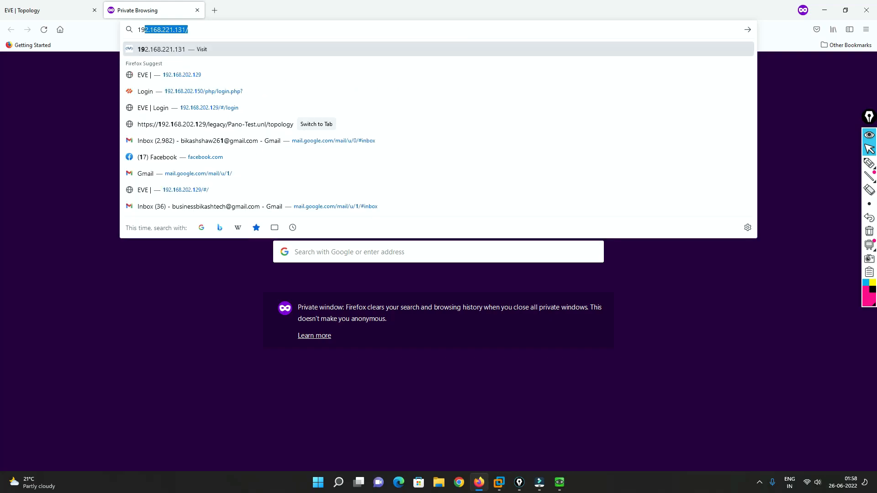
text(202.168)
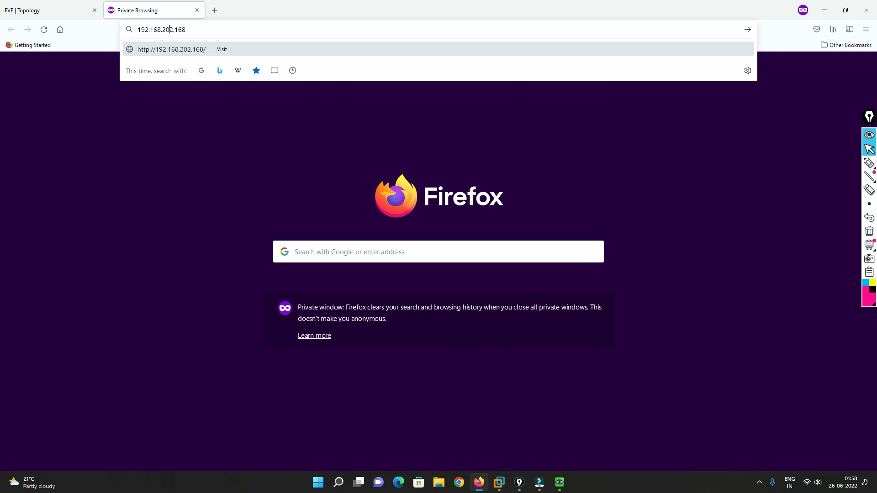
key(Home)
text(https:/)
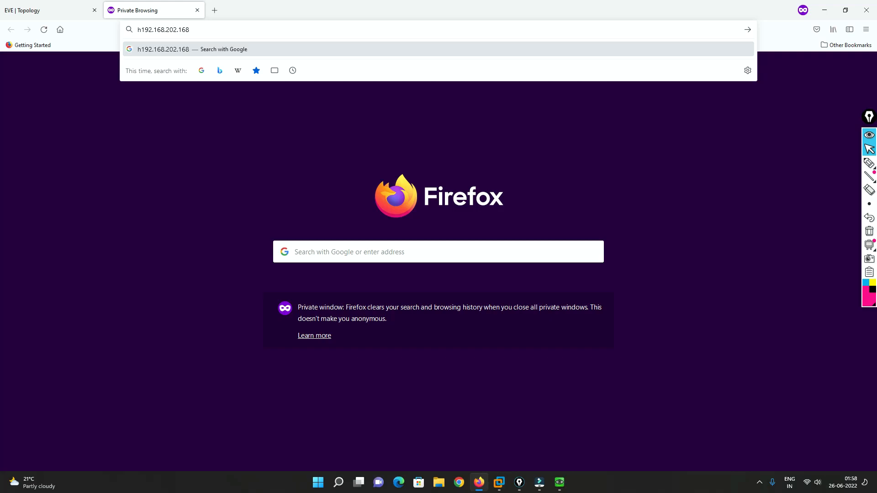
text(/)
key(Return)
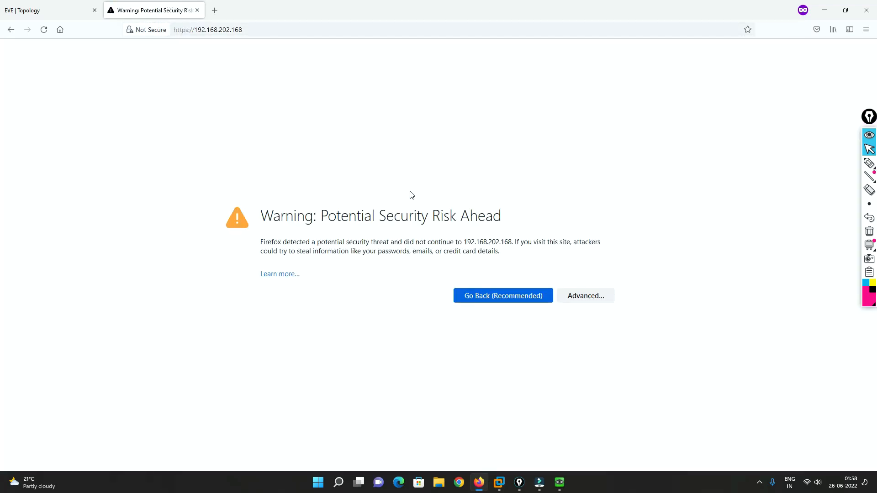
click(582, 297)
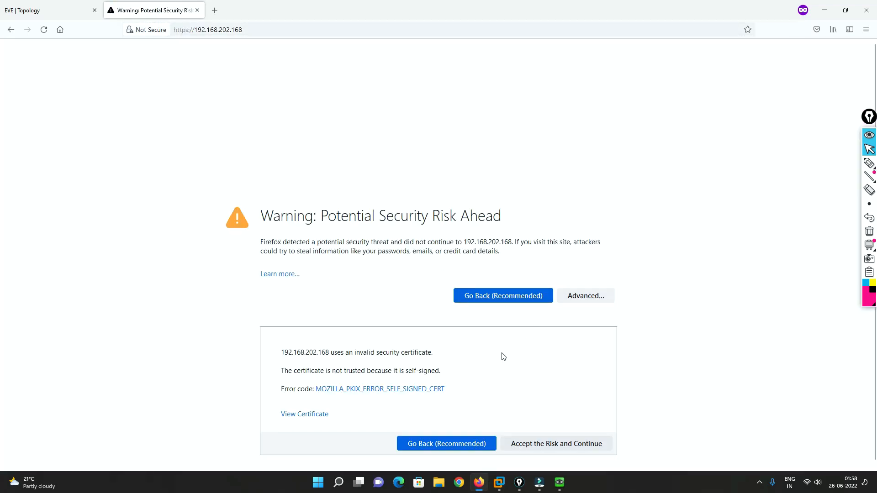
click(536, 446)
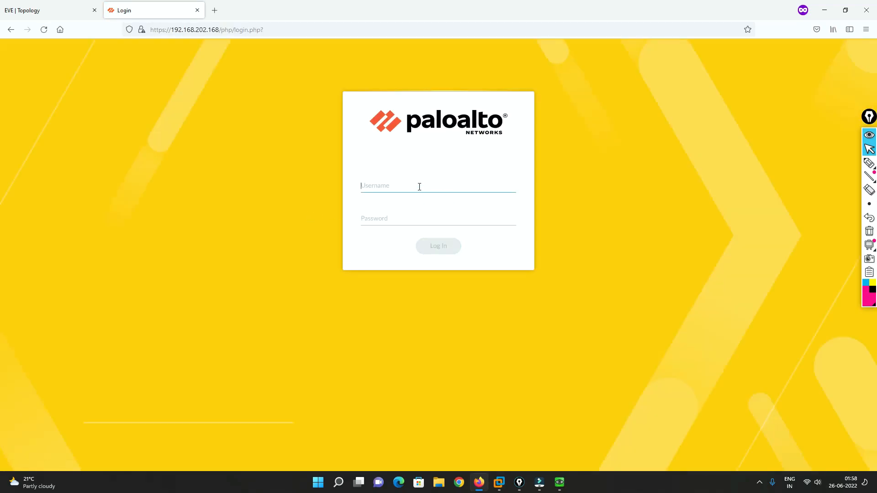
Log in to the Panorama web interface as admin with the account password and dismiss the device group notice
text(admin)
key(Tab)
text(ad••••••••)
key(Return)
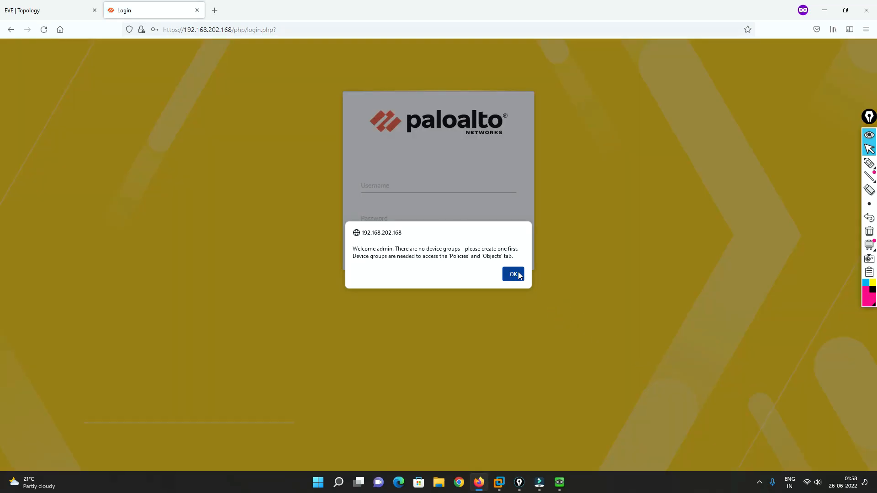
click(512, 273)
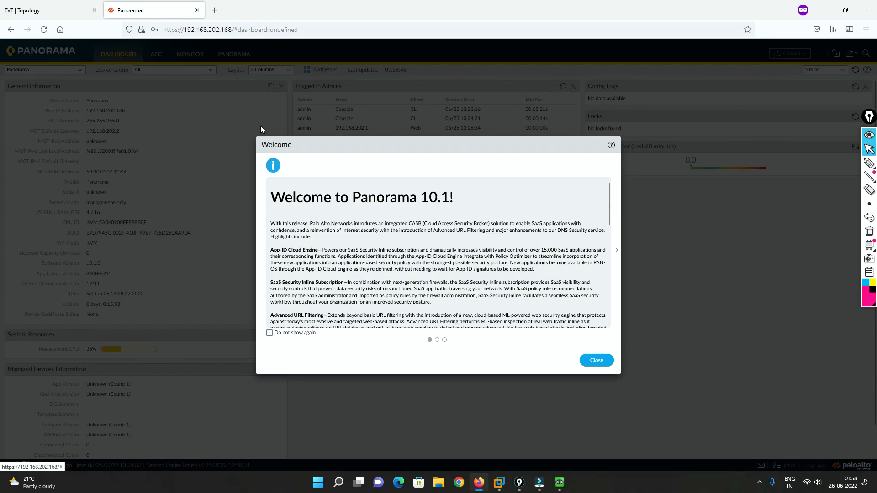
Close the welcome message, start retrieving the Panorama license and postpone the telemetry choice with Remind Me Later
click(596, 361)
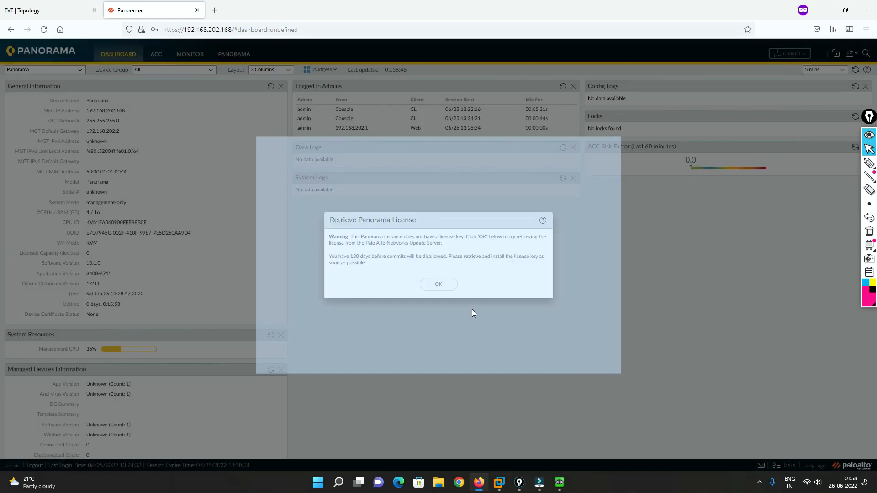
click(440, 285)
mouse_move(872, 164)
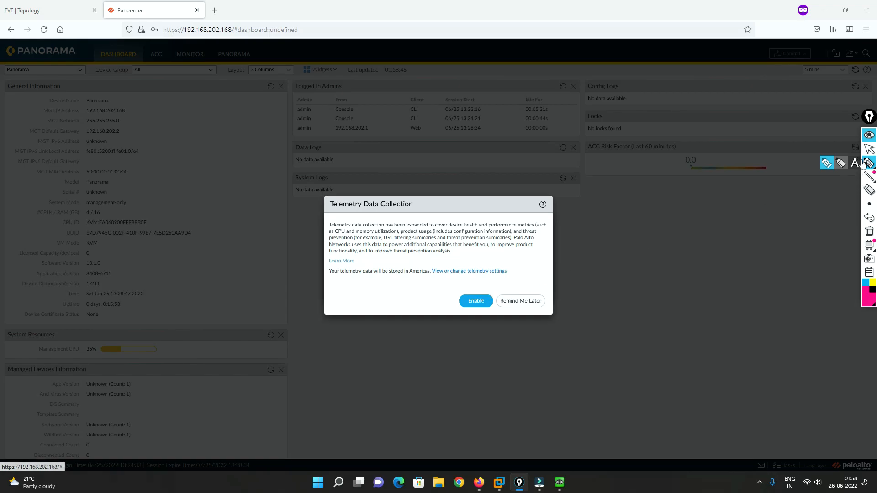
click(521, 301)
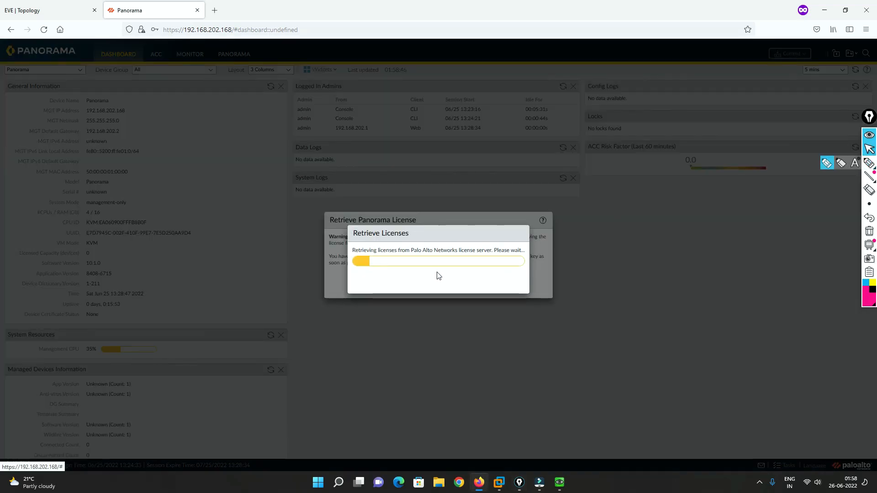
With the pink annotation pen, underline Licenses, circle and tick the Retrieve Panorama License title, and handwrite "Lice" below the dialog
click(869, 163)
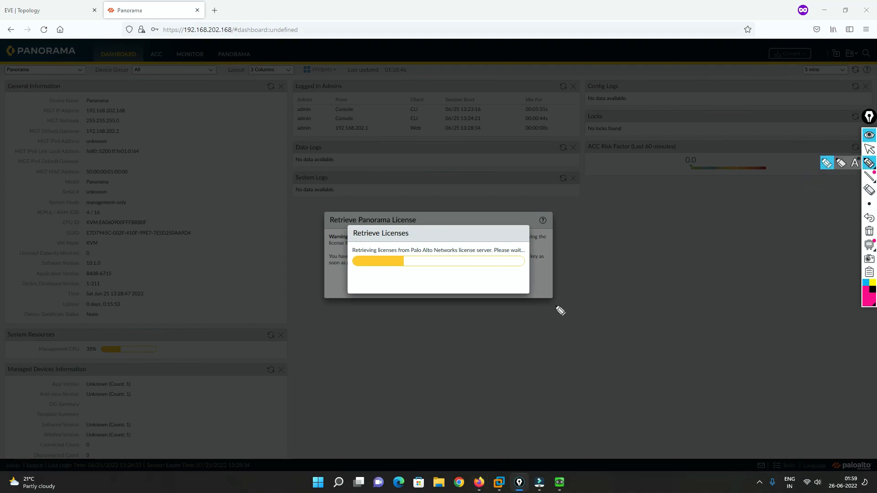
drag(352, 256, 441, 257)
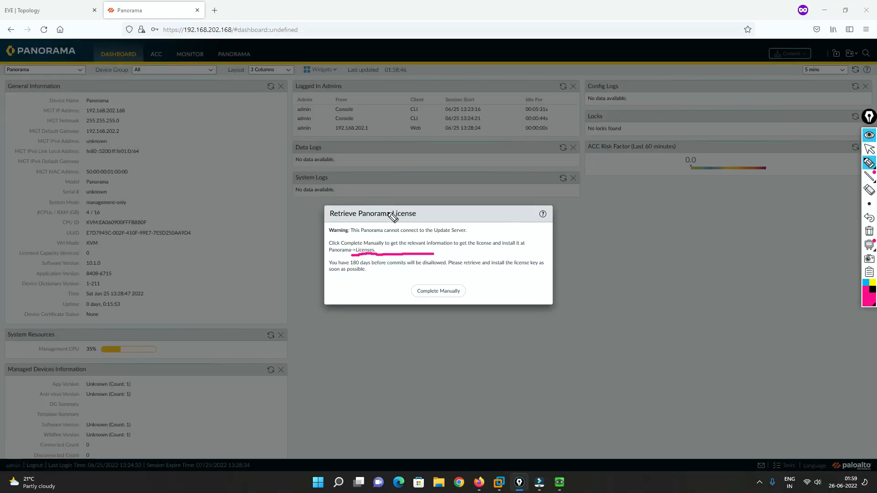
mouse_move(329, 222)
mouse_down()
mouse_move(402, 221)
mouse_move(426, 208)
mouse_move(329, 202)
mouse_move(348, 230)
mouse_up()
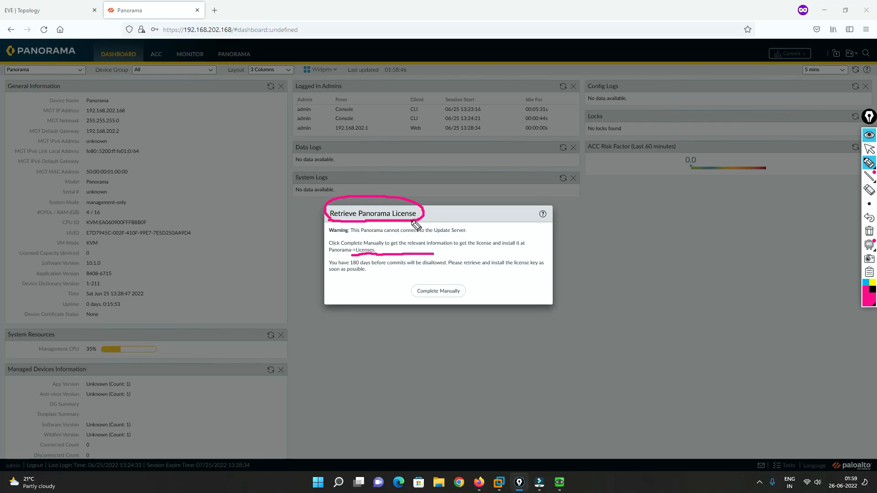
mouse_move(422, 209)
mouse_down()
mouse_move(451, 195)
mouse_move(462, 201)
mouse_up()
mouse_move(435, 345)
mouse_down()
mouse_move(439, 362)
mouse_move(474, 349)
mouse_up()
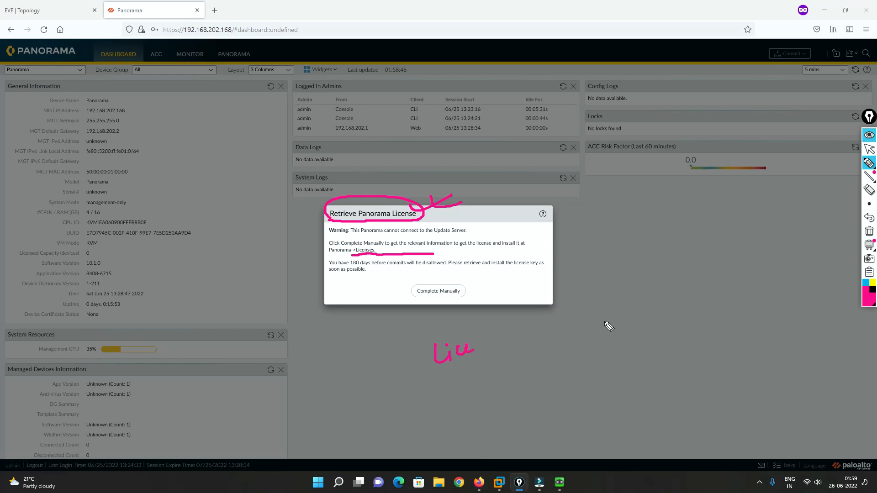
Switch the annotation pen to black and sketch a licensing diagram with the words License, Account, Client and Panorama joined by arrows
click(870, 290)
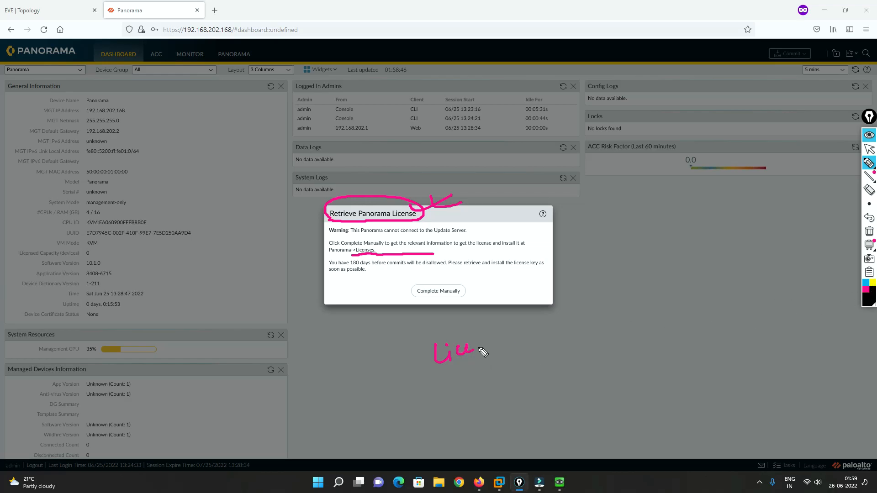
mouse_move(486, 334)
mouse_down()
mouse_move(509, 338)
mouse_move(551, 325)
mouse_up()
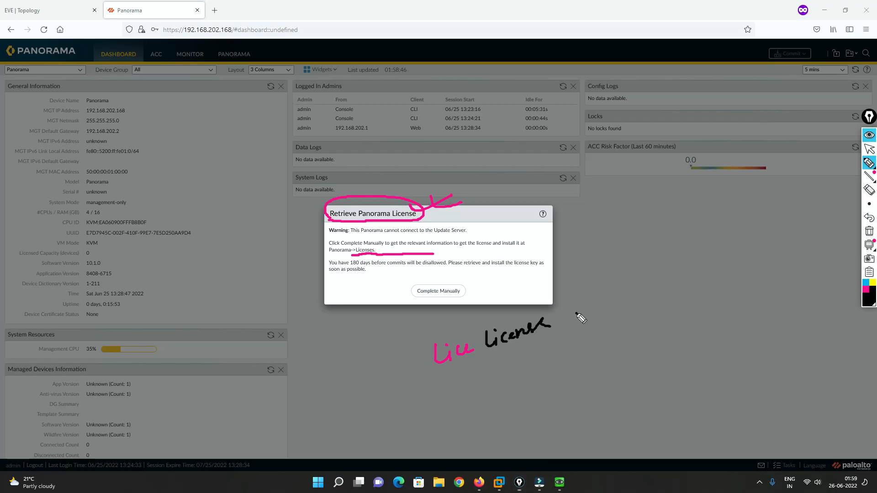
mouse_move(577, 312)
mouse_down()
mouse_move(587, 302)
mouse_move(600, 315)
mouse_move(613, 312)
mouse_move(639, 285)
mouse_up()
mouse_move(618, 317)
mouse_down()
mouse_move(637, 349)
mouse_move(656, 336)
mouse_move(648, 396)
mouse_move(668, 399)
mouse_move(687, 380)
mouse_move(719, 370)
mouse_move(680, 324)
mouse_move(690, 333)
mouse_up()
click(641, 396)
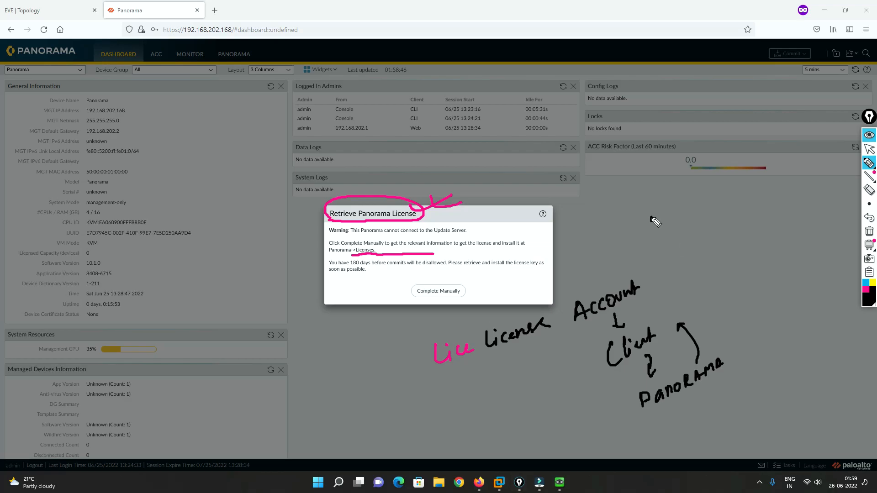
mouse_move(646, 220)
mouse_down()
mouse_move(655, 233)
mouse_move(639, 274)
mouse_move(663, 257)
mouse_move(654, 274)
mouse_up()
mouse_move(652, 267)
mouse_down()
mouse_move(662, 271)
mouse_move(652, 288)
mouse_move(663, 288)
mouse_move(733, 255)
mouse_move(712, 293)
mouse_move(730, 298)
mouse_up()
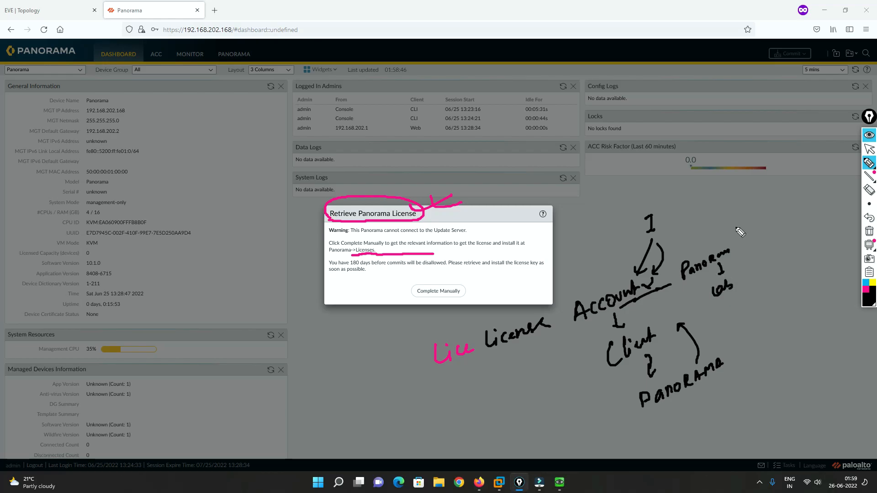
mouse_move(731, 205)
mouse_down()
mouse_move(748, 218)
mouse_move(757, 213)
mouse_up()
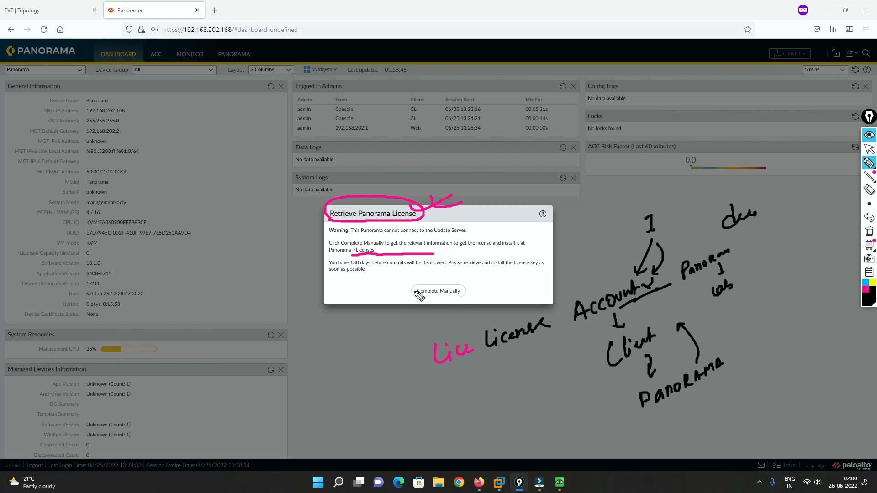
Circle and tick the Complete Manually option with the black pen, erase all annotations and return to the normal pointer
mouse_move(473, 281)
mouse_down()
mouse_move(405, 283)
mouse_move(490, 295)
mouse_move(448, 288)
mouse_move(486, 276)
mouse_move(466, 276)
mouse_up()
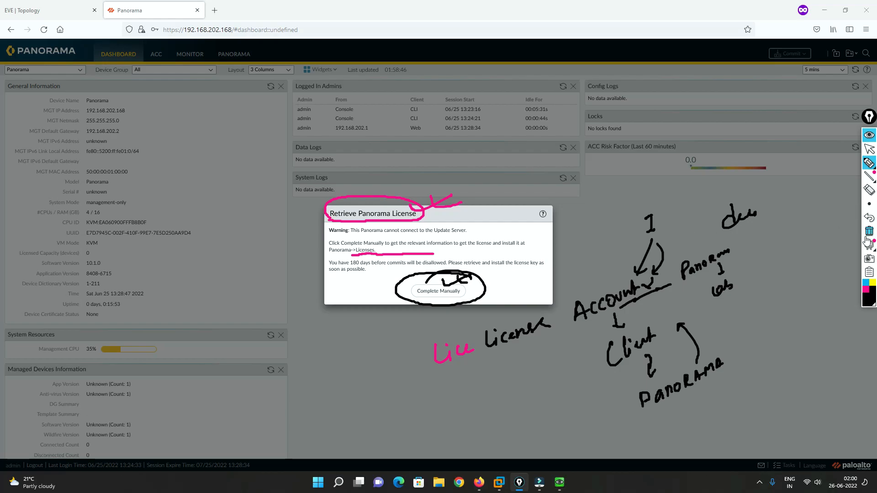
click(869, 232)
click(869, 149)
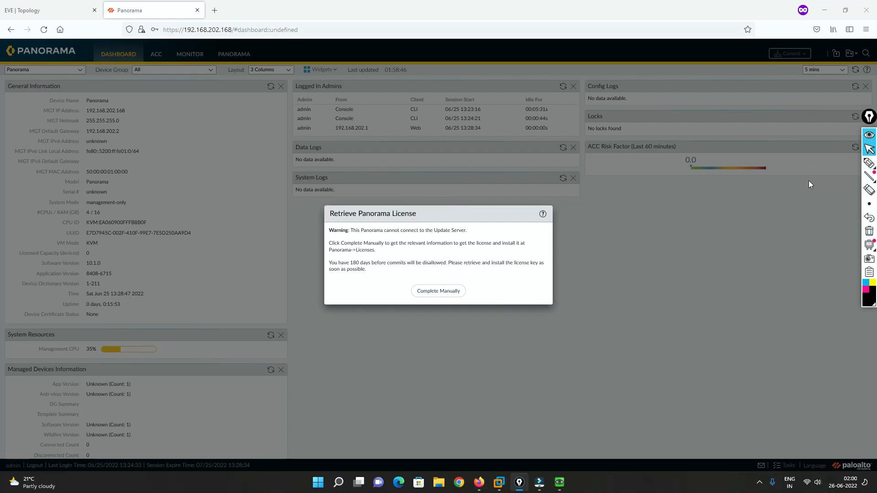
Choose to complete the Panorama license retrieval manually and acknowledge the Offline Licensing Information
click(438, 292)
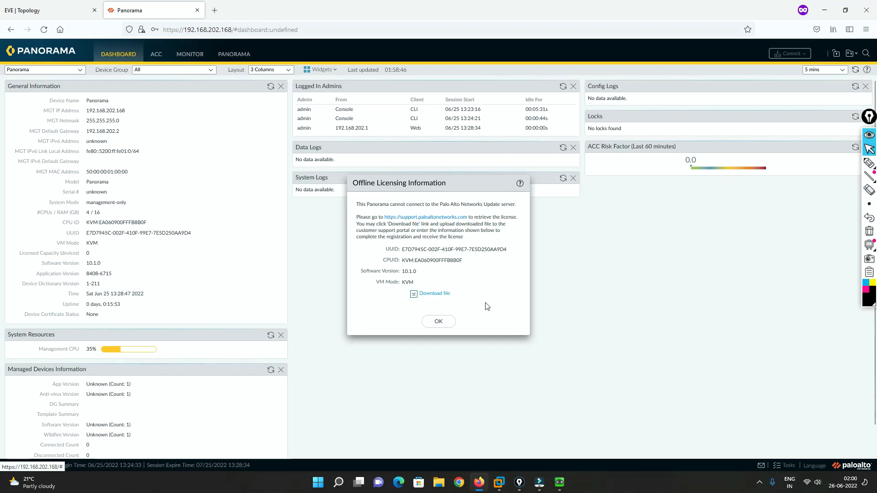
click(437, 322)
Inspect the Serial Number field in Panorama's General Settings and close the settings without saving
click(233, 57)
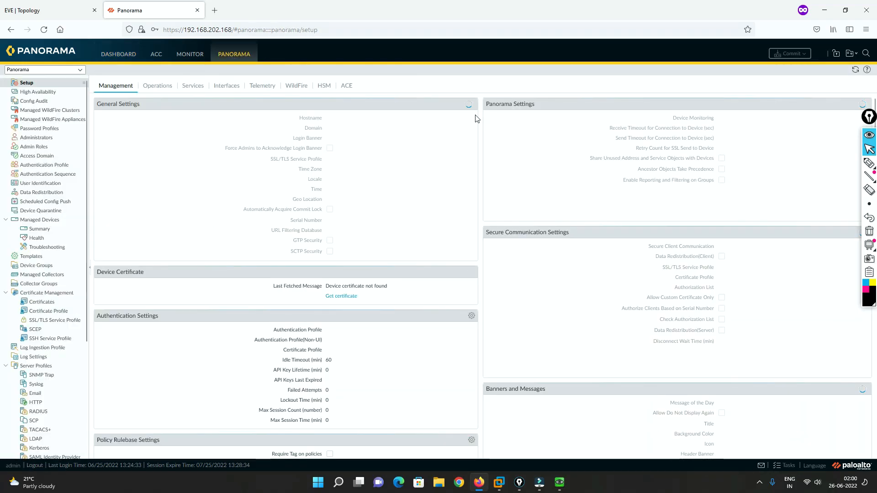
click(471, 104)
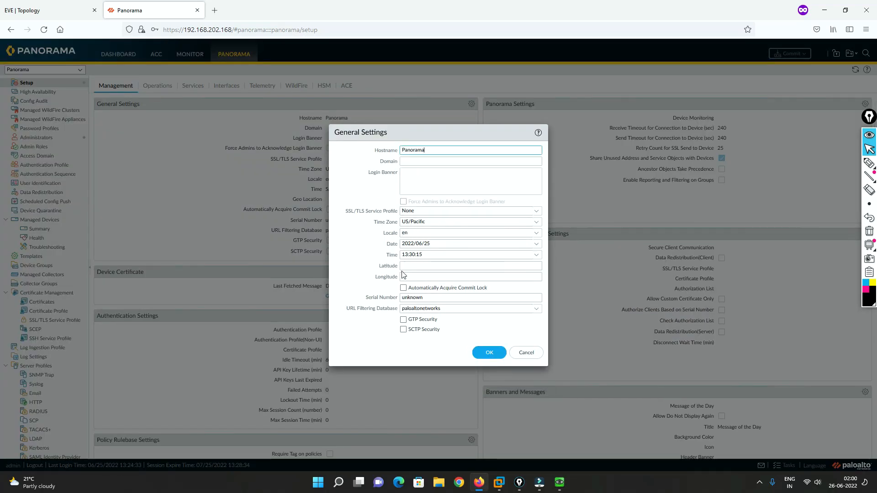
click(431, 299)
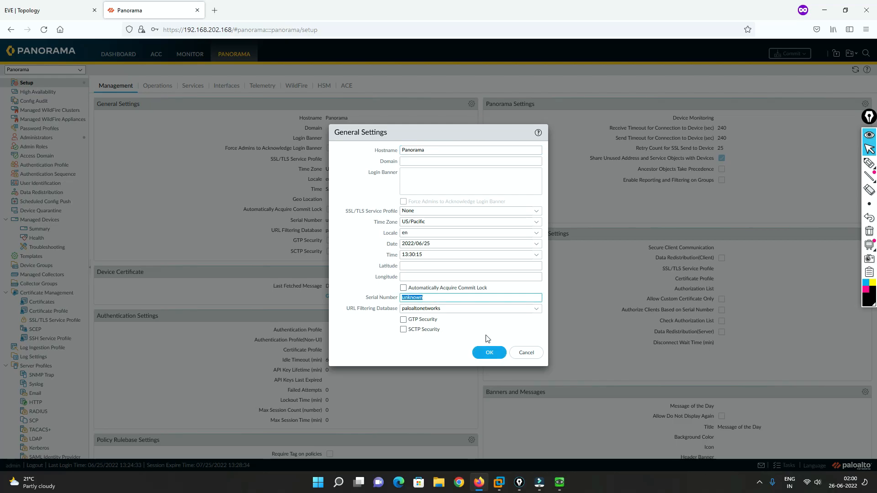
click(512, 351)
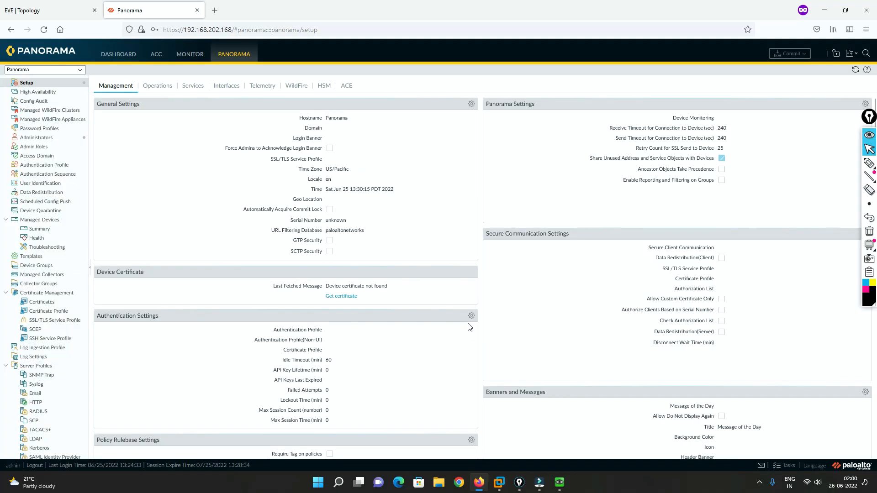
Review the update server, DNS and proxy fields in Panorama's Services settings and close them without saving
click(192, 86)
click(315, 104)
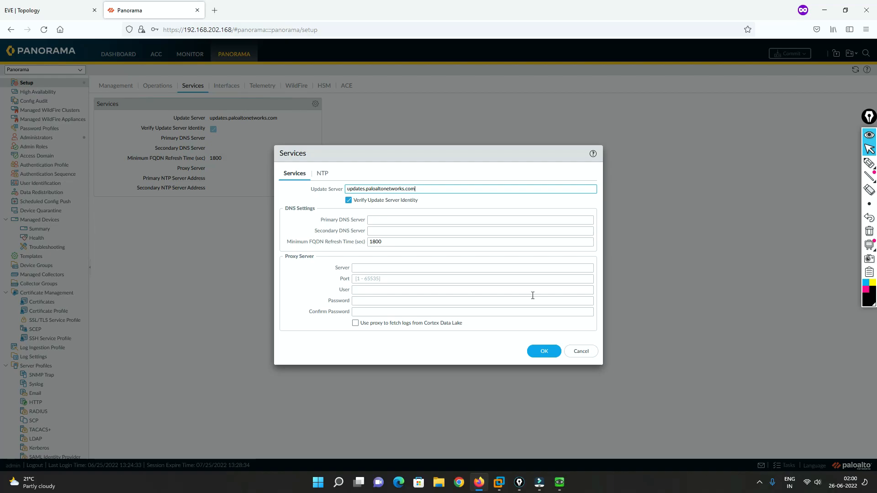
click(587, 351)
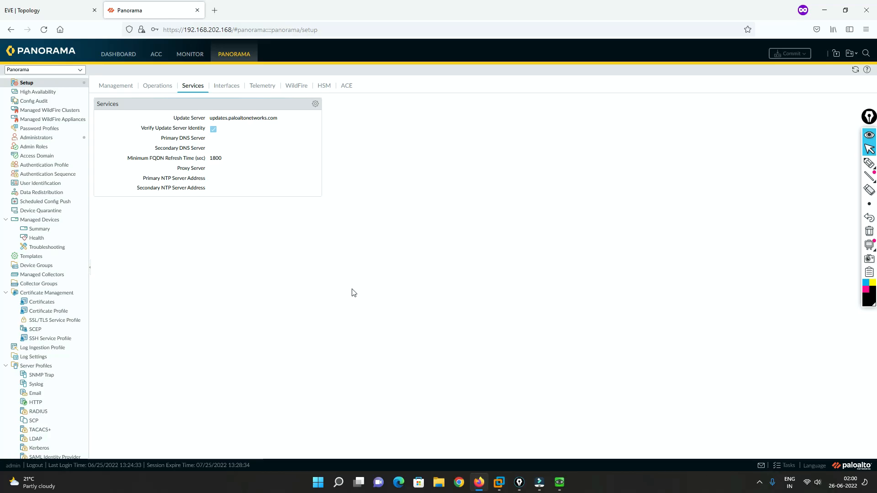
Switch to the EVE topology and handwrite a black list with "Like", "Comment" and "mail" below the Net node, adding a brace and arrow
click(75, 7)
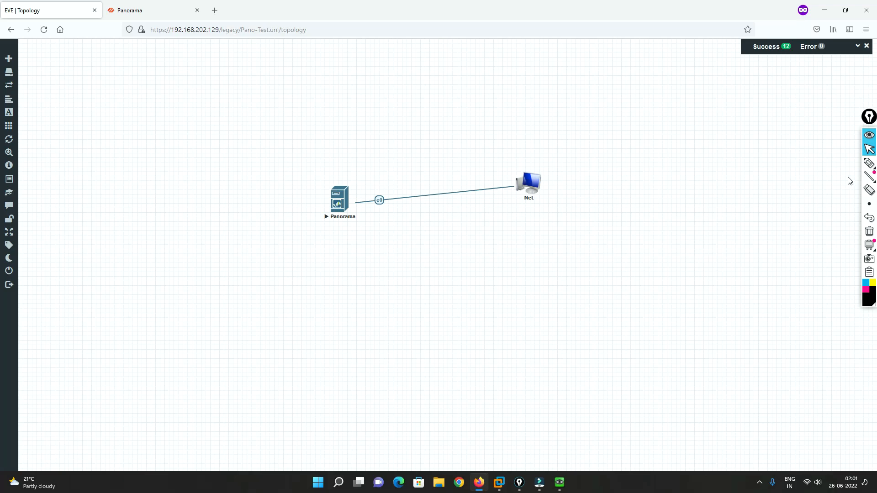
mouse_move(869, 166)
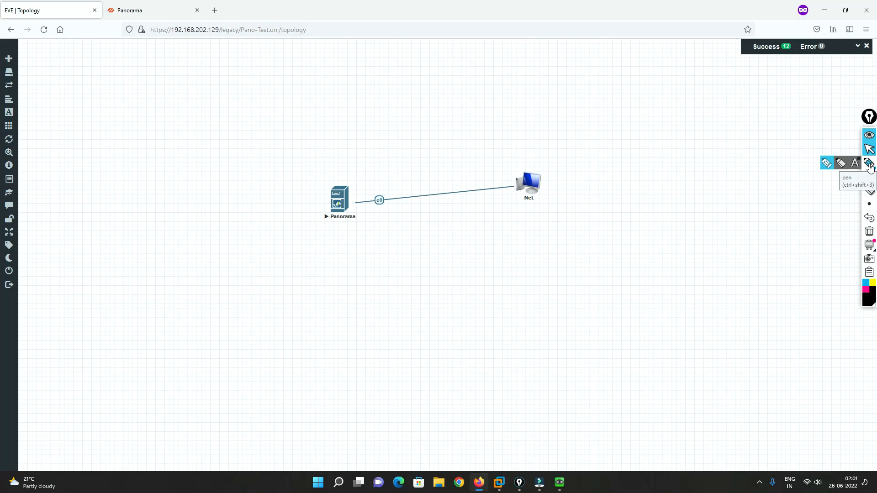
click(869, 164)
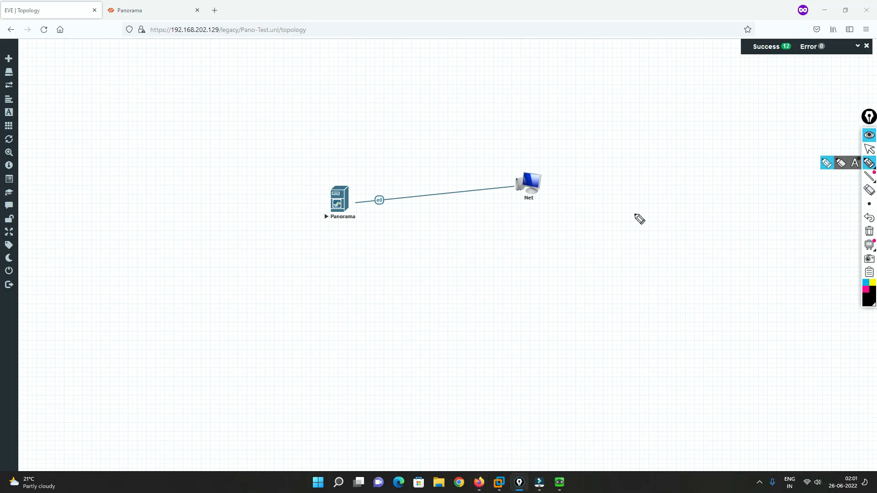
mouse_move(582, 208)
mouse_down()
mouse_move(597, 225)
mouse_move(605, 210)
mouse_move(620, 219)
mouse_move(624, 211)
mouse_up()
mouse_move(592, 245)
mouse_down()
mouse_move(625, 246)
mouse_move(655, 220)
mouse_up()
mouse_move(626, 249)
mouse_down()
mouse_move(634, 260)
mouse_move(626, 298)
mouse_move(662, 264)
mouse_up()
mouse_move(634, 314)
mouse_down()
mouse_move(661, 294)
mouse_move(668, 302)
mouse_move(652, 329)
mouse_move(675, 321)
mouse_move(663, 352)
mouse_move(684, 340)
mouse_up()
mouse_move(678, 288)
mouse_down()
mouse_move(693, 334)
mouse_move(712, 306)
mouse_up()
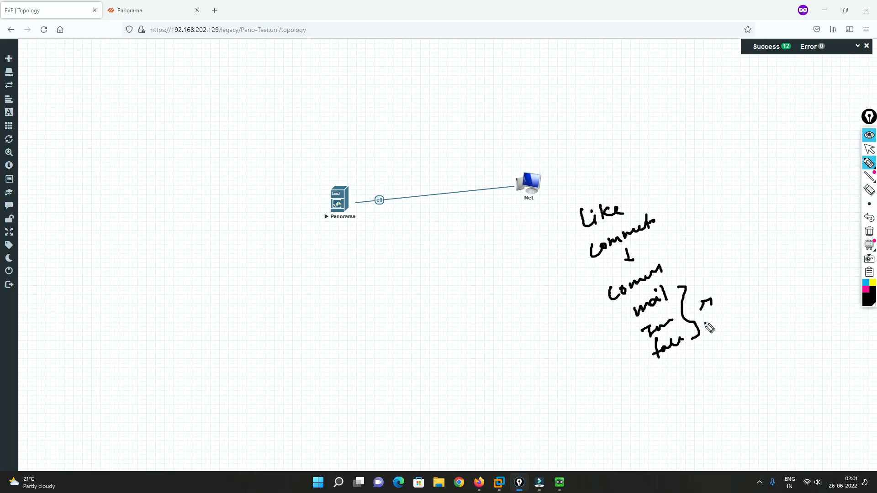
Handwrite "Support", "20k" and "Sub" below the topology link, joined by downward arrows, with an outward arrow on each side of "Sub"
mouse_move(454, 223)
mouse_down()
mouse_move(460, 247)
mouse_move(467, 242)
mouse_move(441, 285)
mouse_move(494, 255)
mouse_move(480, 325)
mouse_move(483, 316)
mouse_up()
click(470, 264)
drag(491, 309, 498, 340)
mouse_move(498, 371)
mouse_down()
mouse_move(491, 389)
mouse_move(507, 375)
mouse_move(514, 395)
mouse_up()
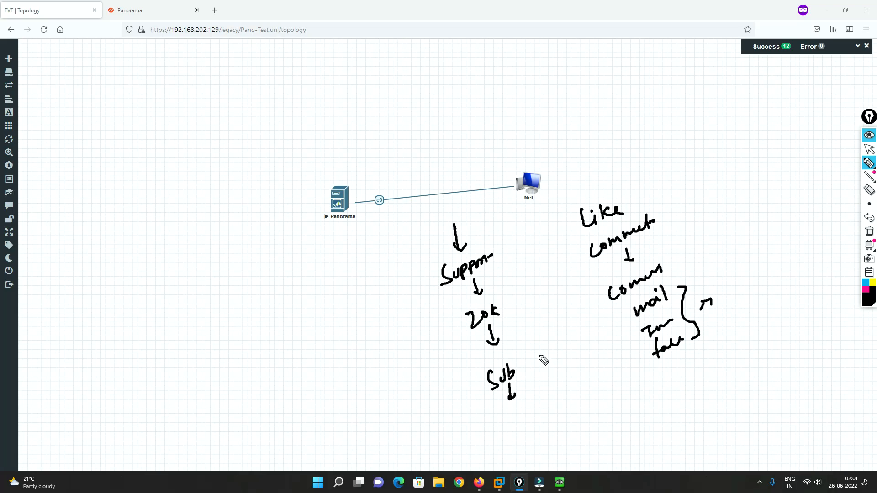
drag(522, 348, 546, 343)
mouse_move(451, 369)
mouse_down()
mouse_move(429, 381)
mouse_move(439, 379)
mouse_up()
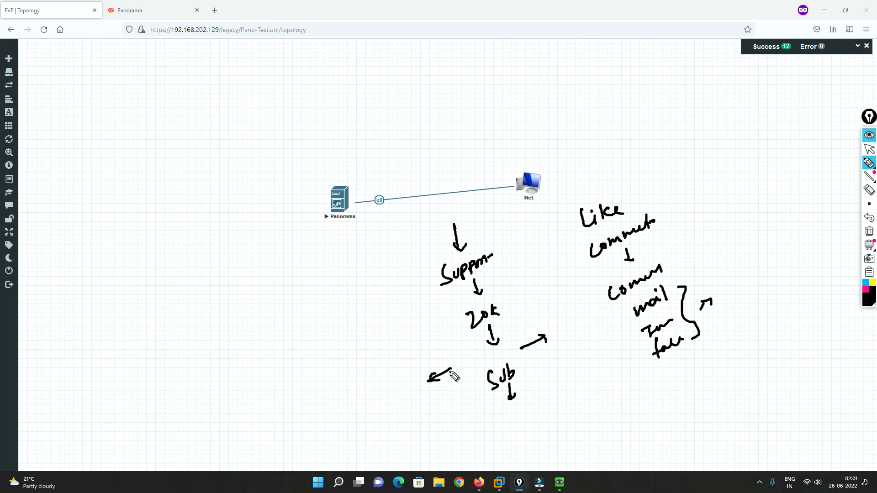
Handwrite "2 videos" with downward arrows below the Panorama node and "Sub" in the empty area above and beside that node
mouse_move(337, 312)
mouse_down()
mouse_move(346, 322)
mouse_move(389, 284)
mouse_move(397, 286)
mouse_move(386, 317)
mouse_up()
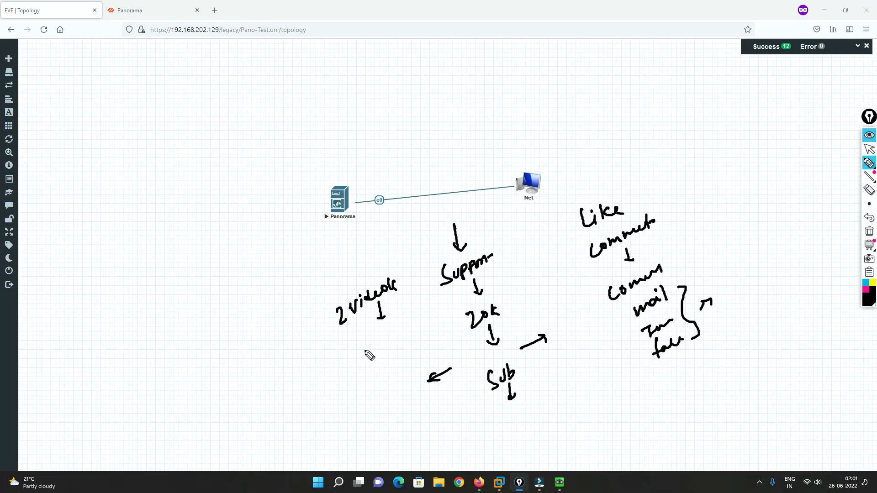
drag(368, 333, 374, 349)
drag(369, 351, 375, 365)
mouse_move(327, 334)
mouse_down()
mouse_move(333, 345)
mouse_move(340, 335)
mouse_move(347, 343)
mouse_up()
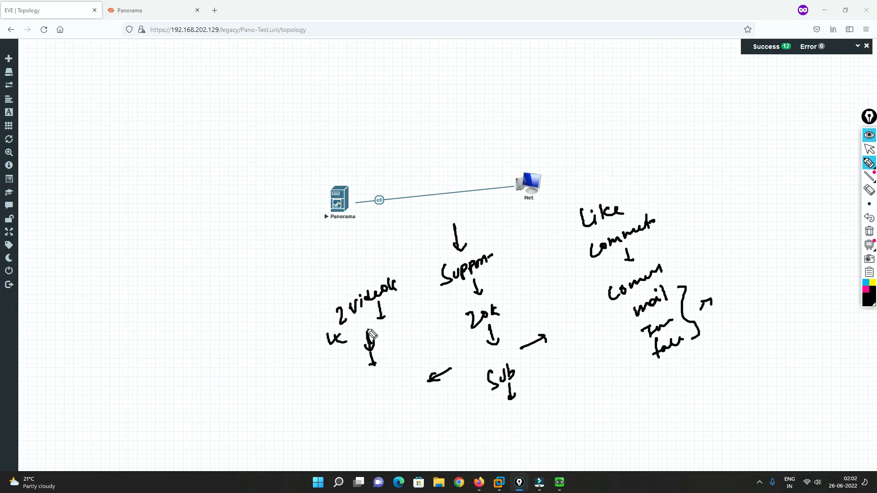
drag(250, 134, 266, 147)
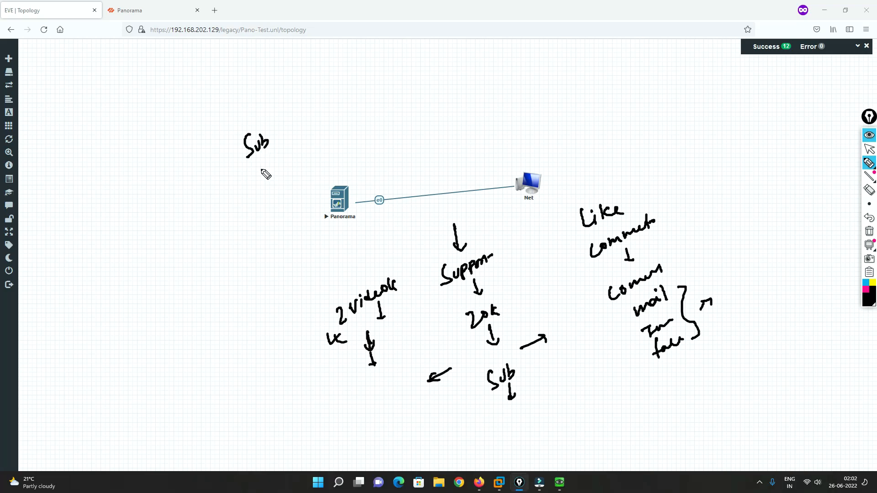